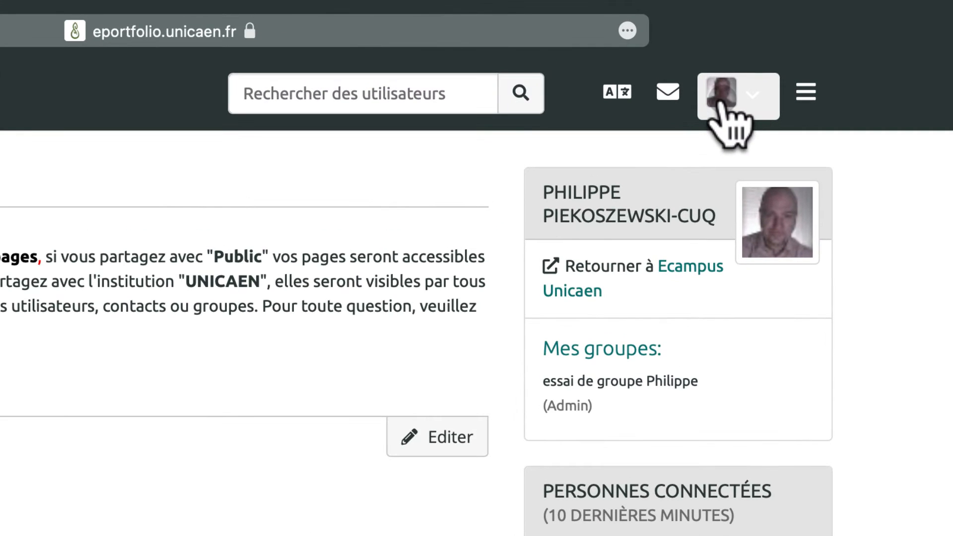
# View the account's profile images and open the profile information page.
pyautogui.click(751, 95)
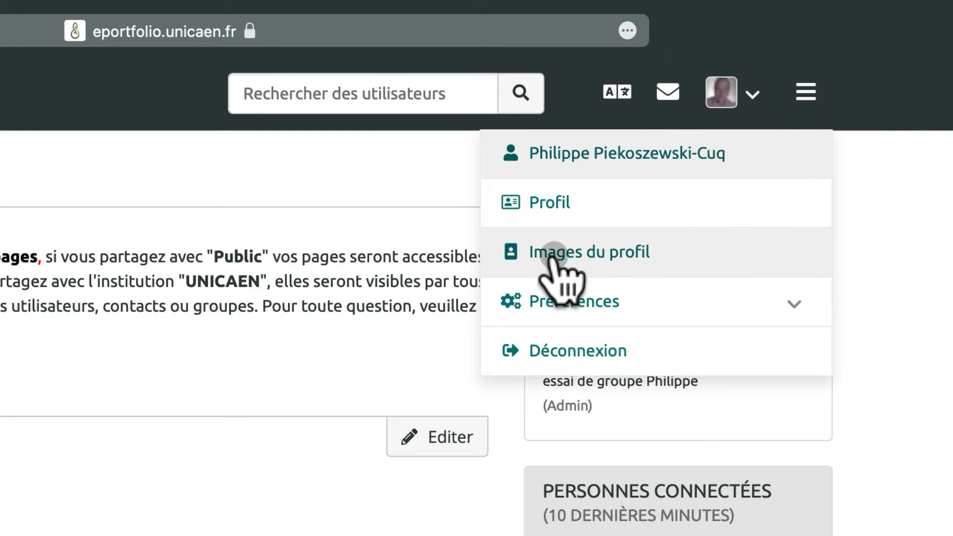
pyautogui.click(576, 250)
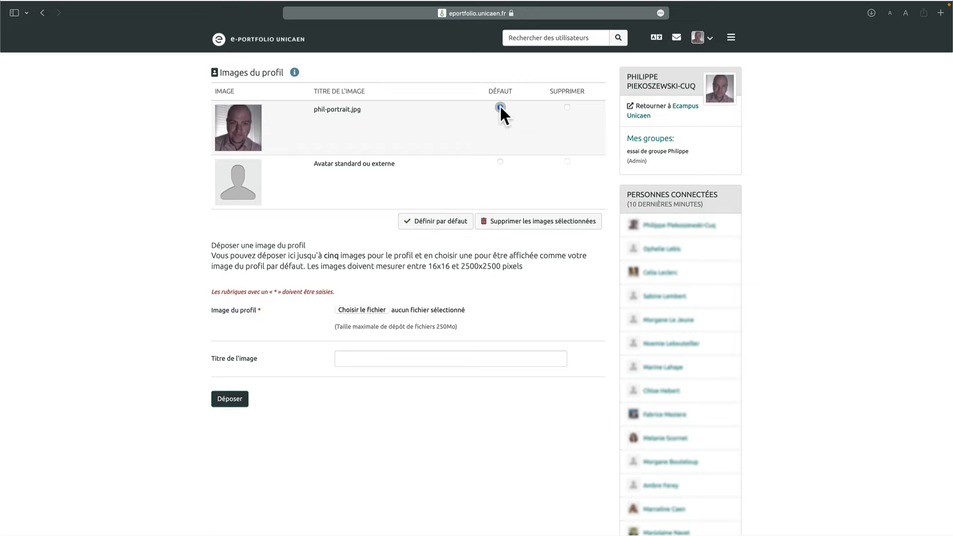
pyautogui.click(711, 40)
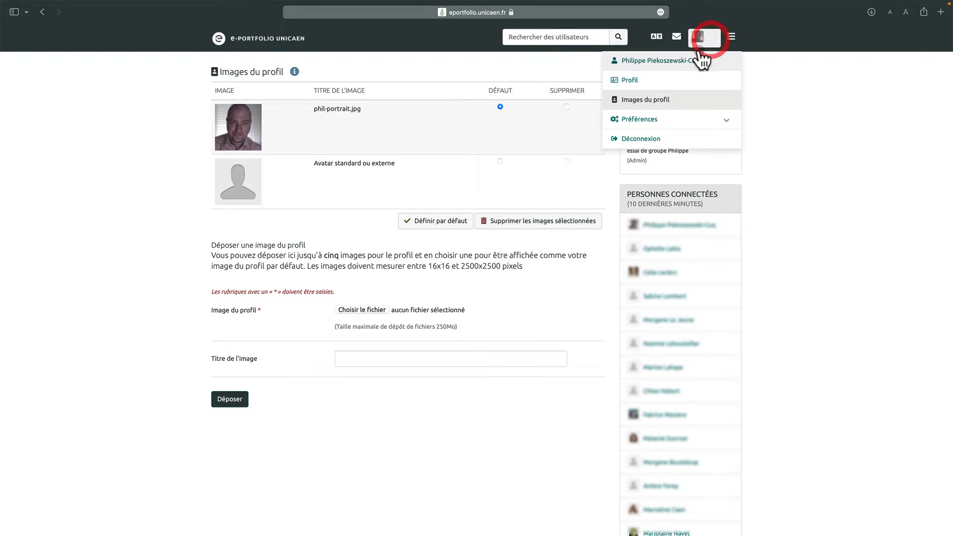
pyautogui.click(646, 80)
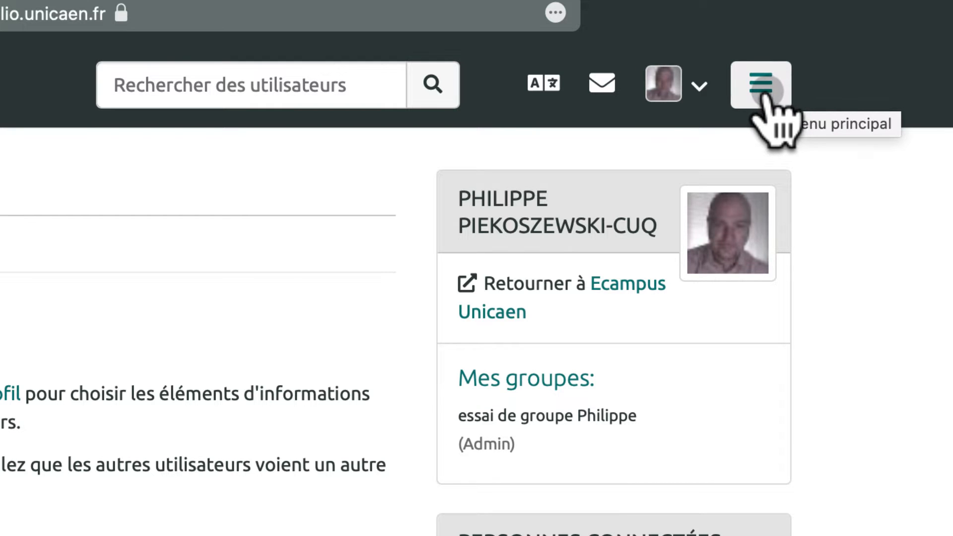
# Create a new portfolio page from the Pages et collections area.
pyautogui.click(762, 89)
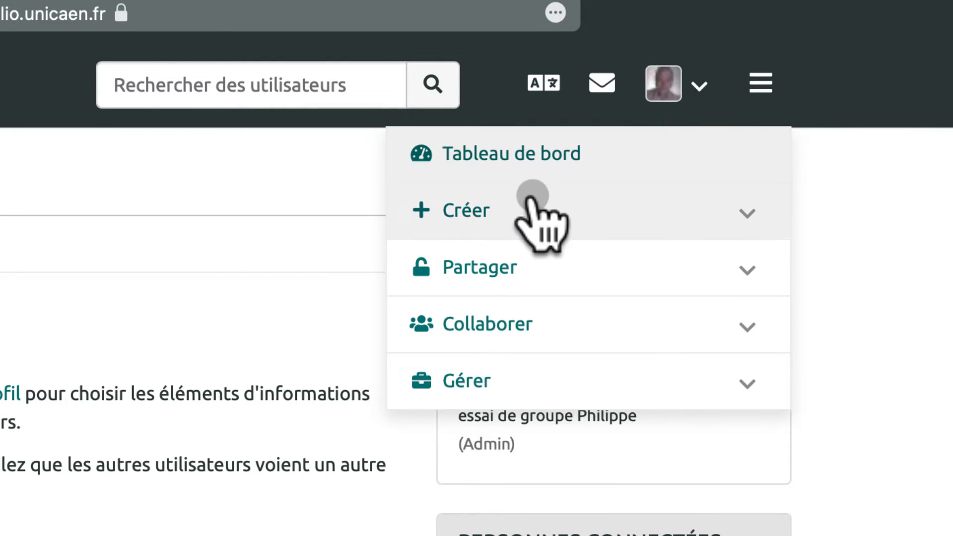
pyautogui.click(472, 212)
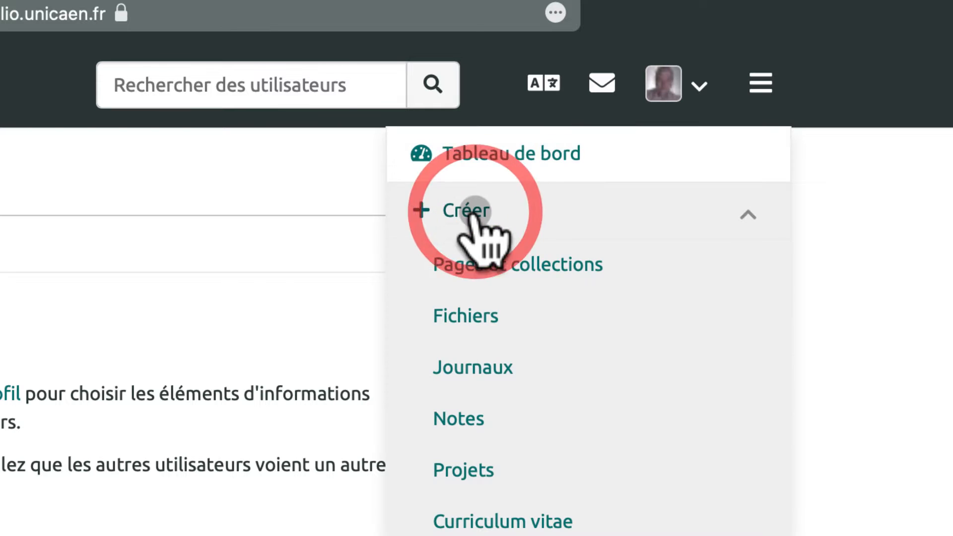
pyautogui.click(494, 264)
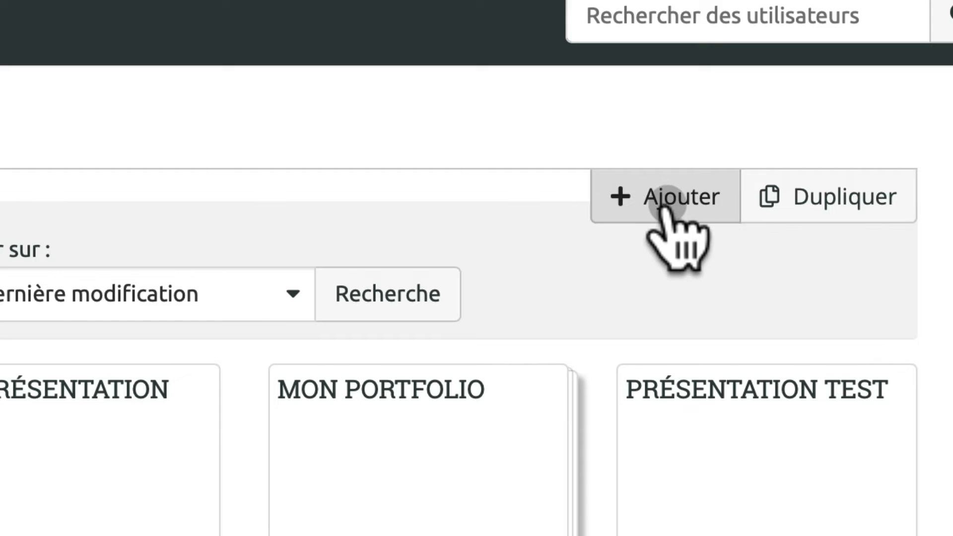
pyautogui.click(667, 202)
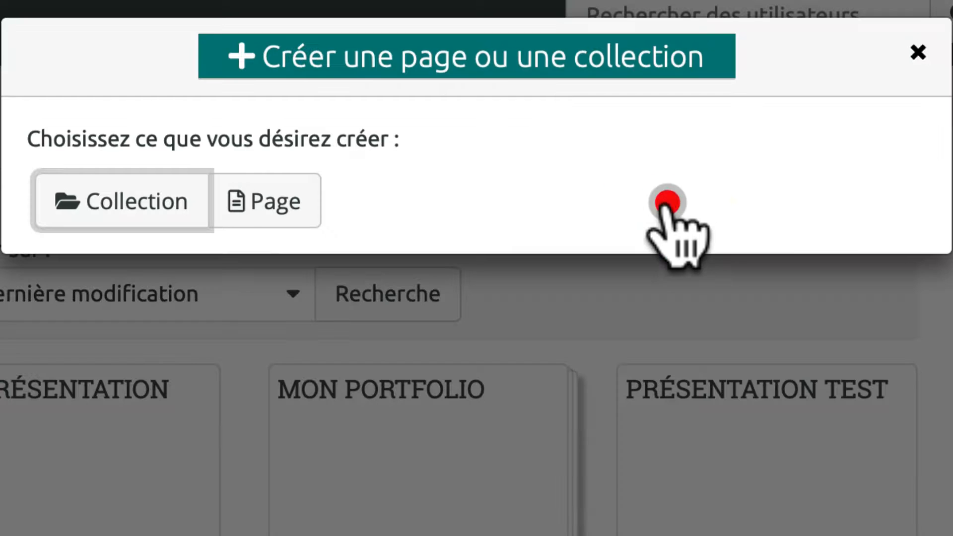
pyautogui.click(276, 201)
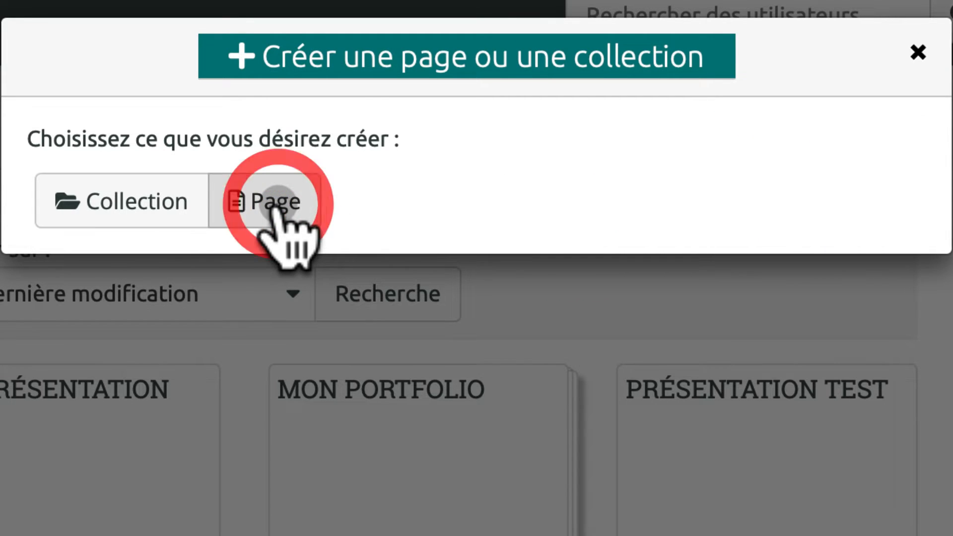
# Set the page title to "Ma présentation" and save the page settings.
pyautogui.doubleClick(384, 143)
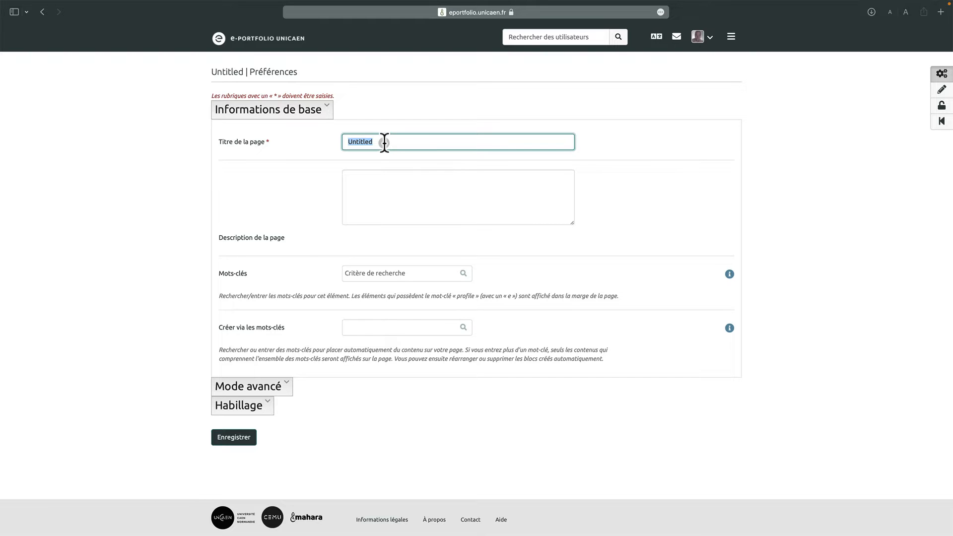
pyautogui.write('Ma présentation')
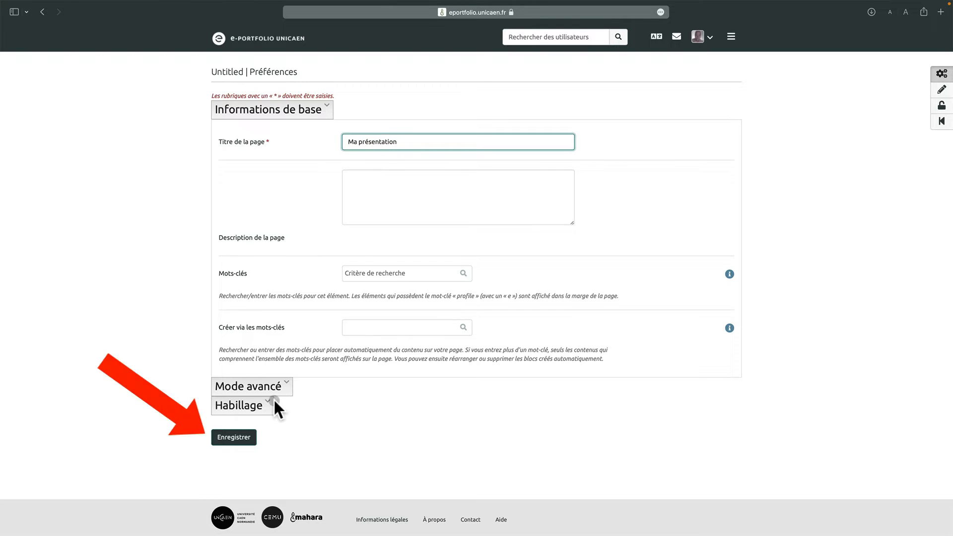
pyautogui.click(233, 437)
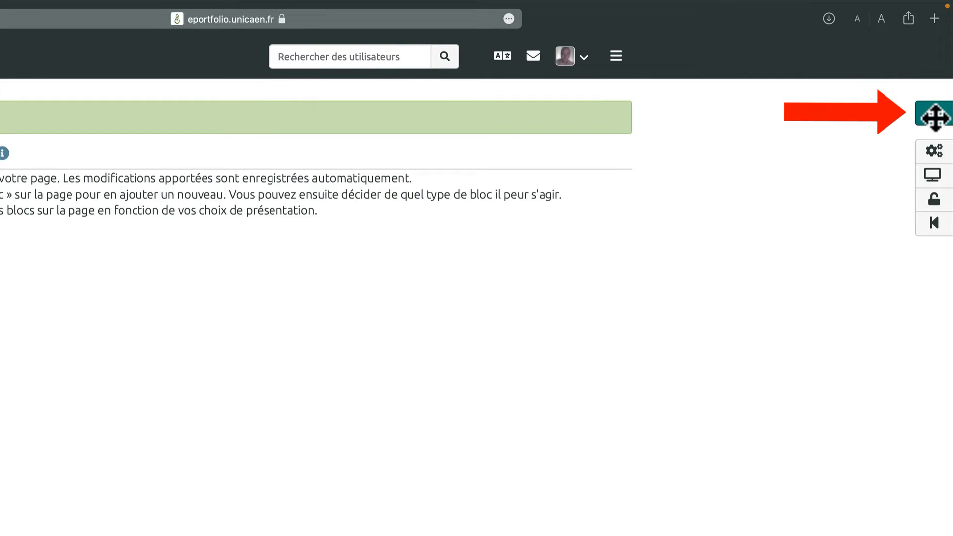
# Add a new block at position Bas and, from the full list of content types, choose Texte.
pyautogui.click(935, 116)
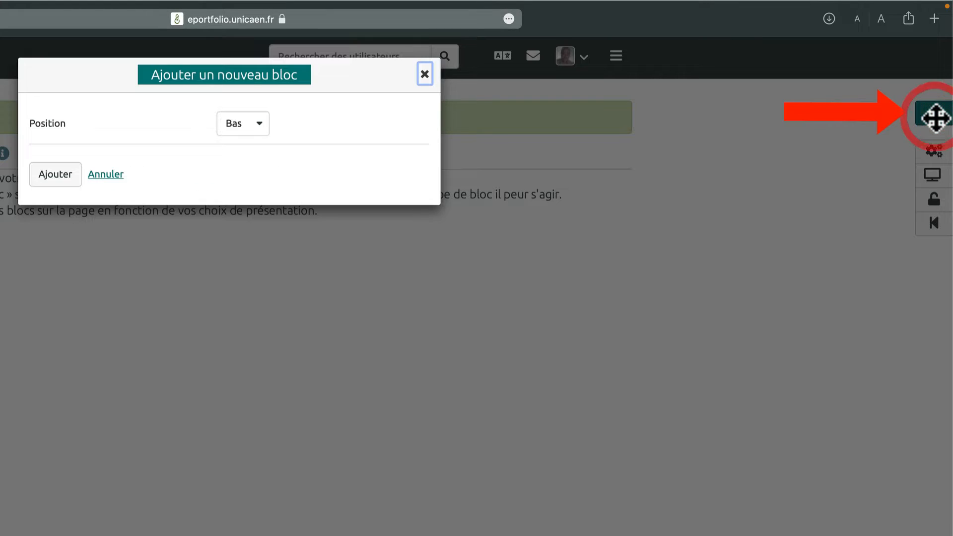
pyautogui.click(57, 175)
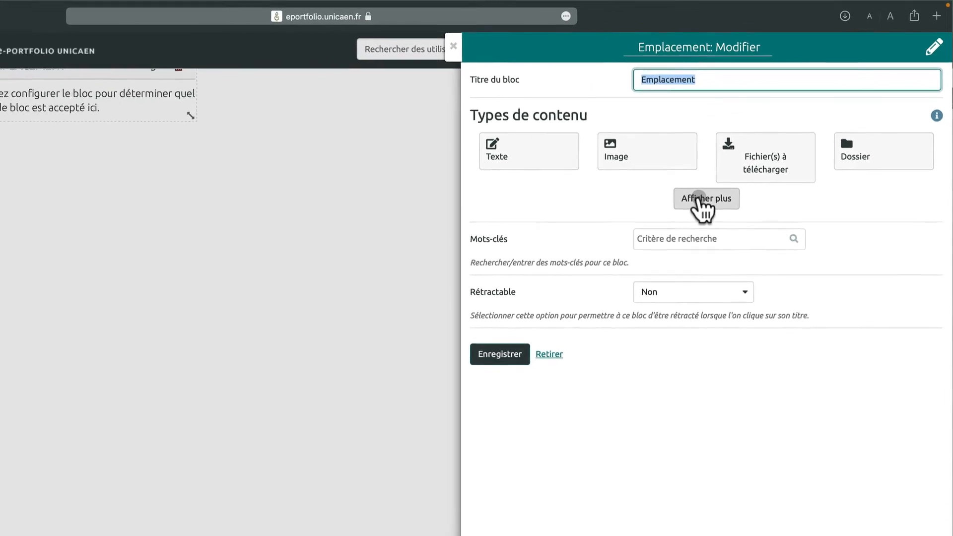
pyautogui.click(698, 197)
pyautogui.click(702, 306)
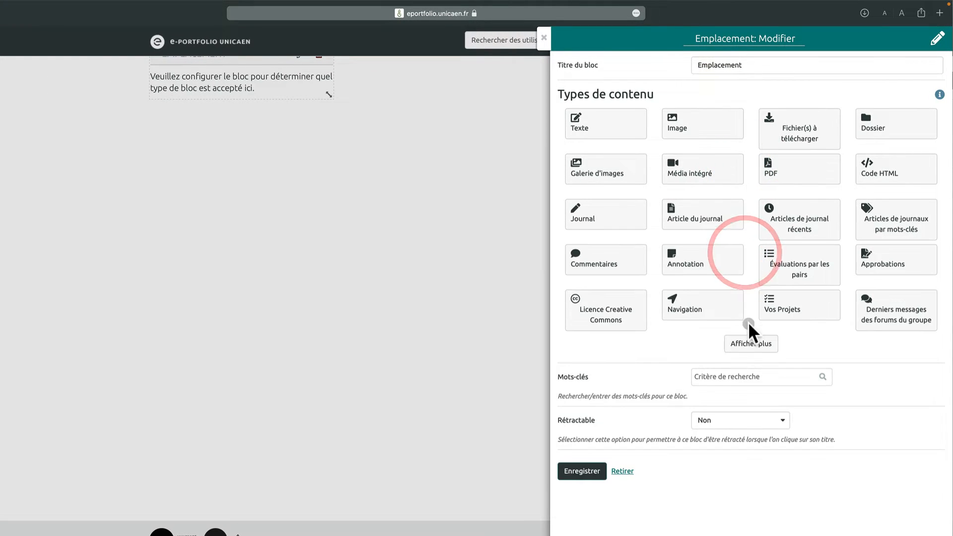
pyautogui.click(750, 344)
pyautogui.click(751, 439)
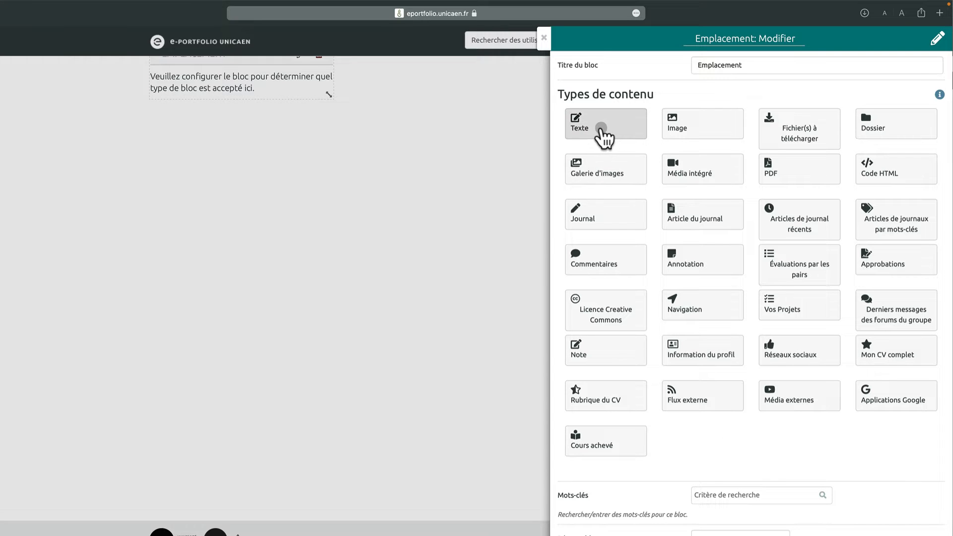
pyautogui.click(602, 125)
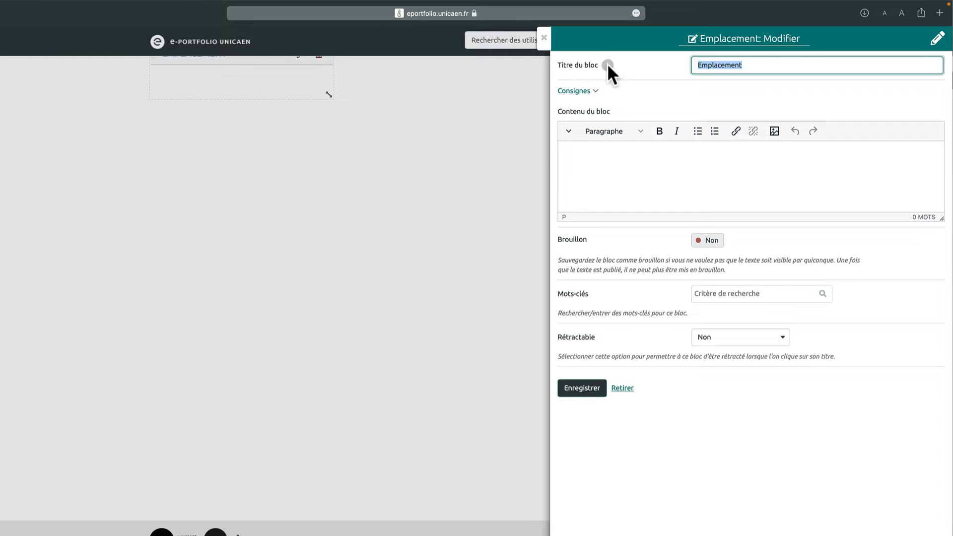
# Title the text block "A propos de moi" and expand the content editor's full set of formatting tools.
pyautogui.write('A propos de moi')
pyautogui.click(588, 156)
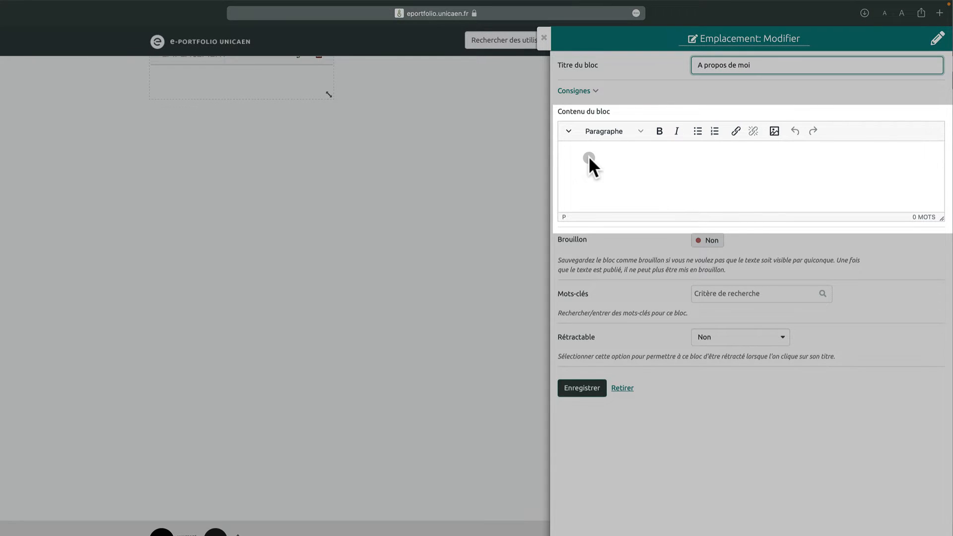
pyautogui.click(569, 132)
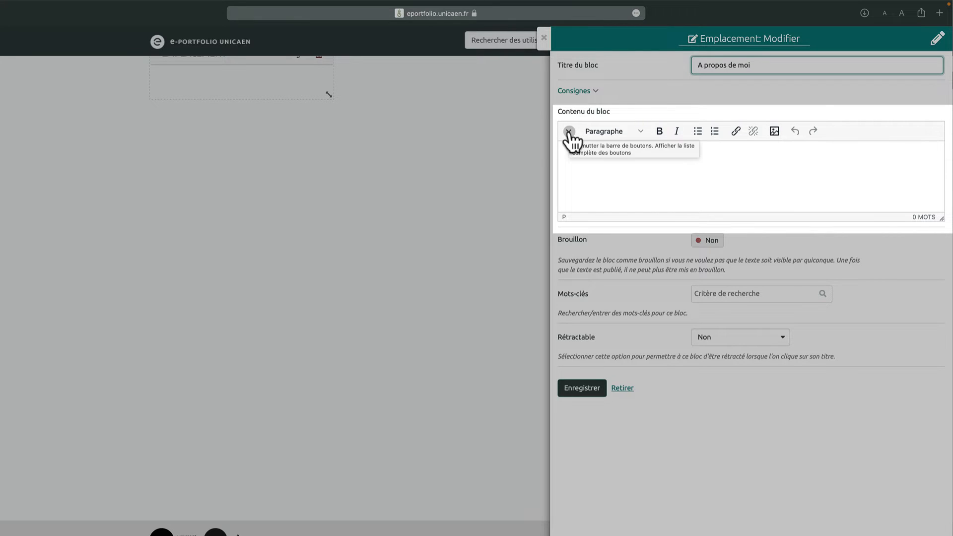
pyautogui.click(569, 133)
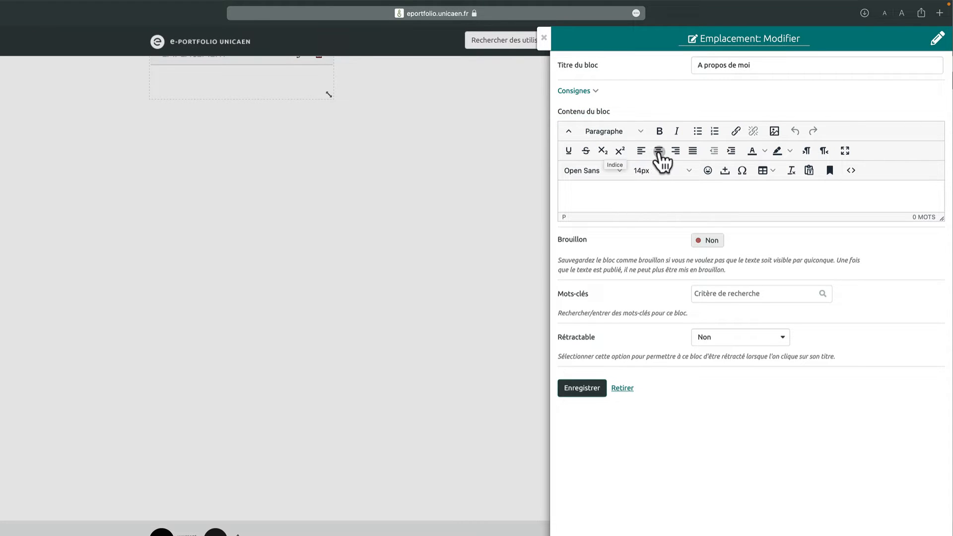
# Paste the copied Lorem ipsum text into the block's content and save the block.
pyautogui.click(638, 193)
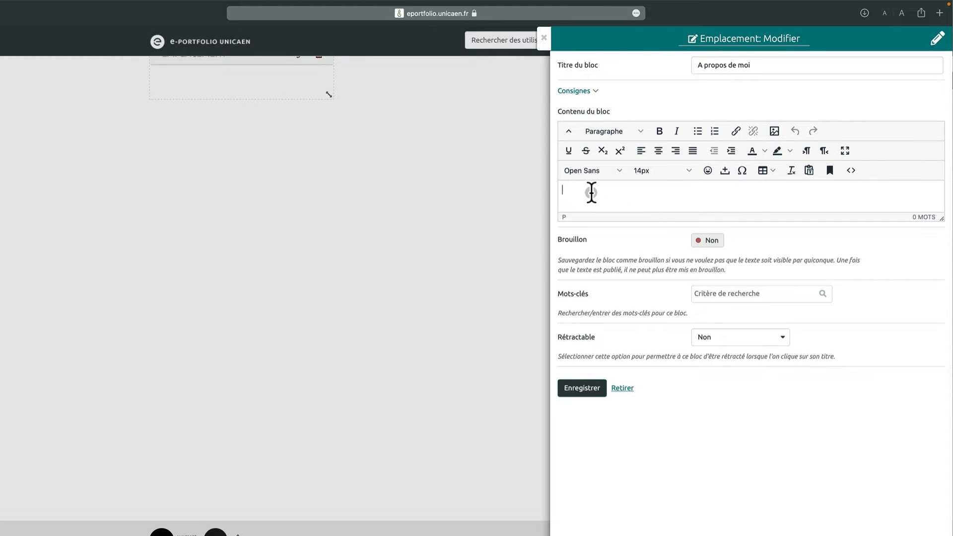
pyautogui.click(591, 192)
pyautogui.press('super+v')
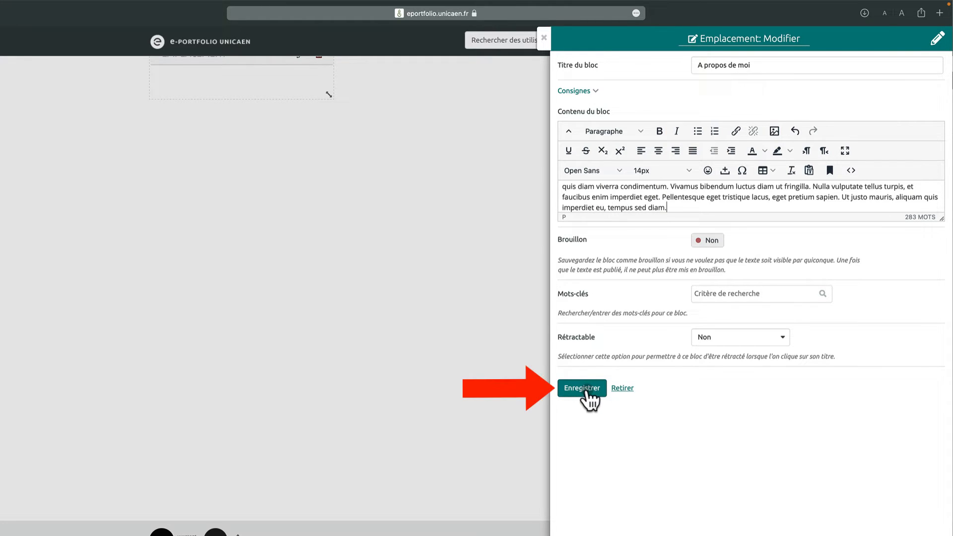
pyautogui.click(584, 388)
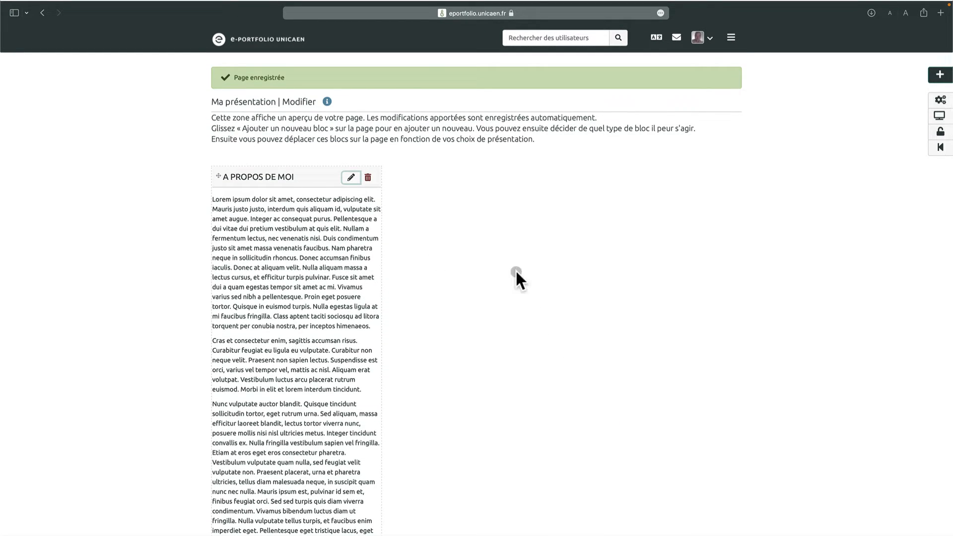
# Examine the "A propos de moi" block in an enlarged editor with all formatting tools shown, and close it without saving.
pyautogui.click(350, 178)
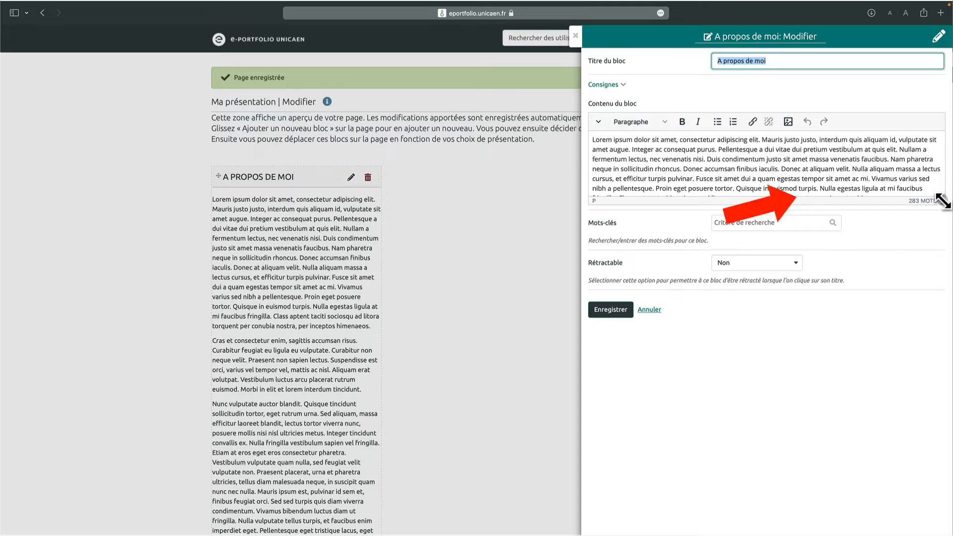
pyautogui.moveTo(943, 204); pyautogui.dragTo(943, 359)
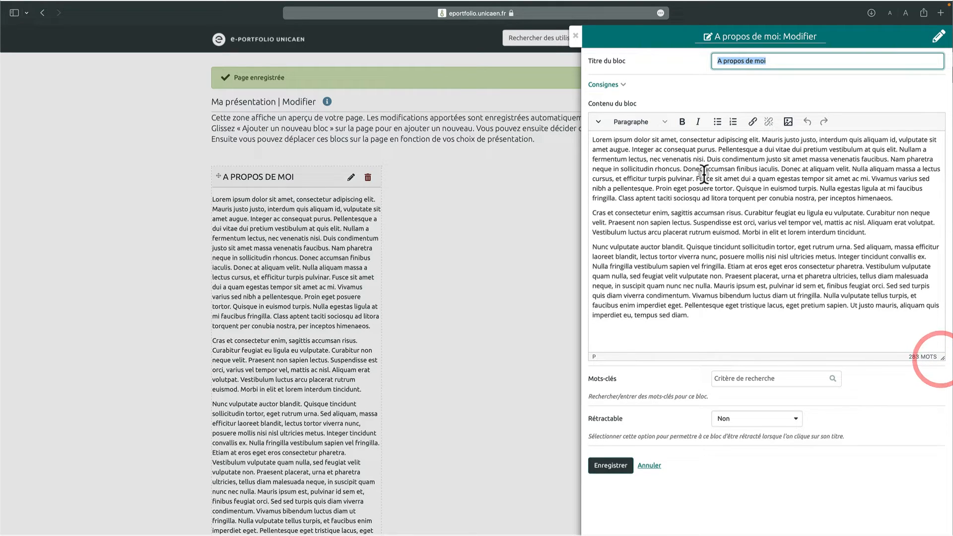
pyautogui.click(598, 123)
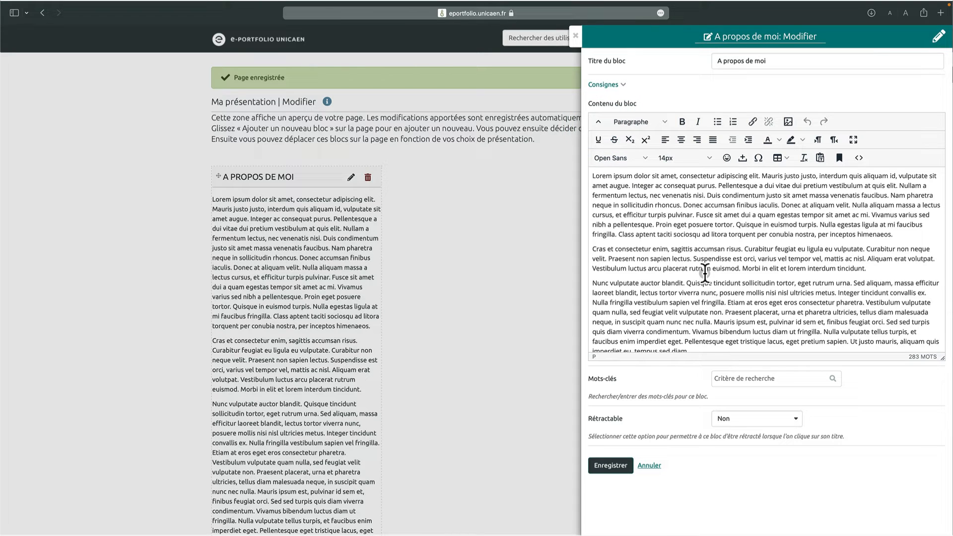
pyautogui.click(575, 35)
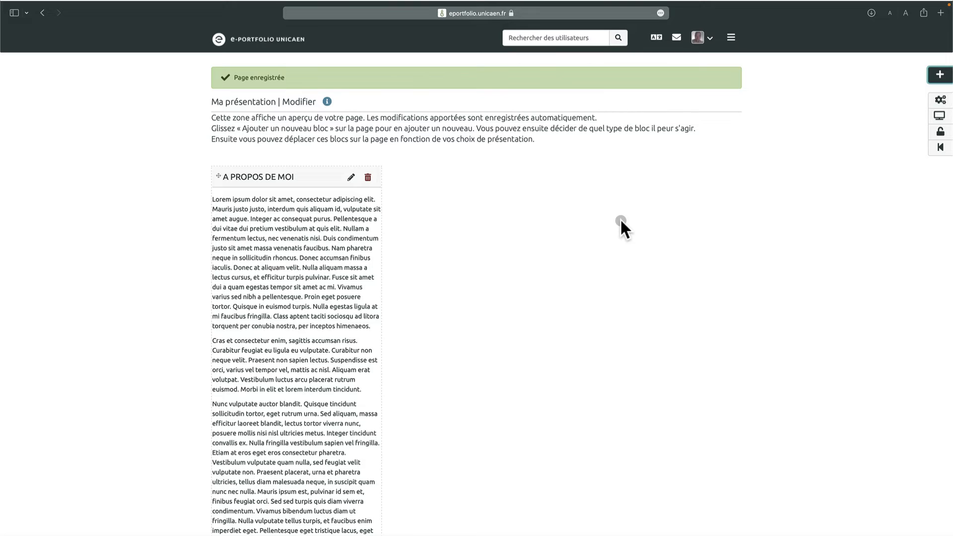
# Add another block at position Bas with content type Image and title it "Ma salle de classe".
pyautogui.click(940, 75)
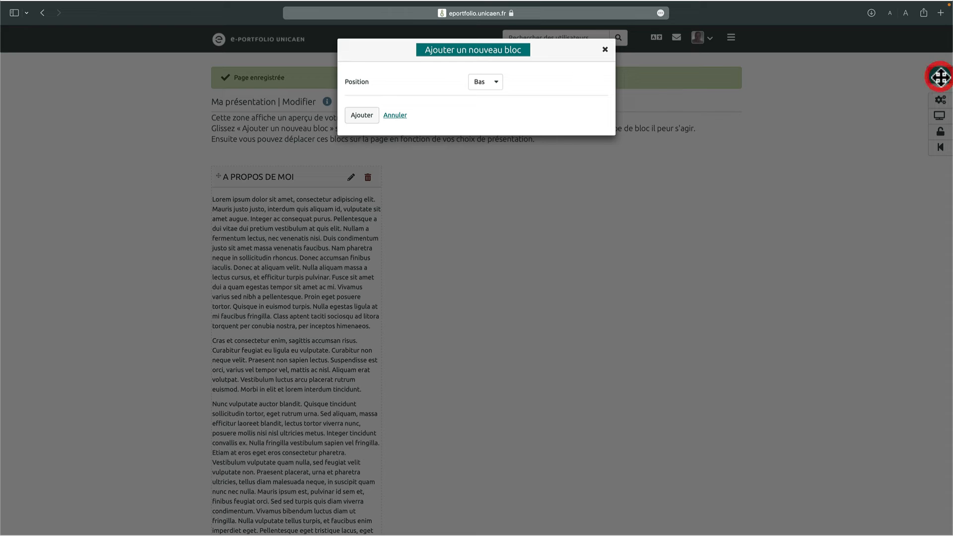
pyautogui.click(362, 116)
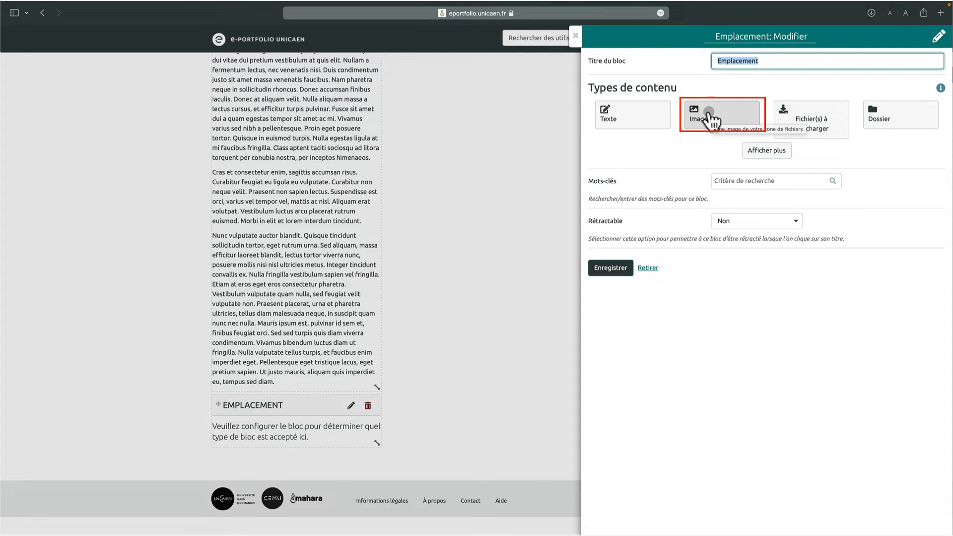
pyautogui.click(713, 121)
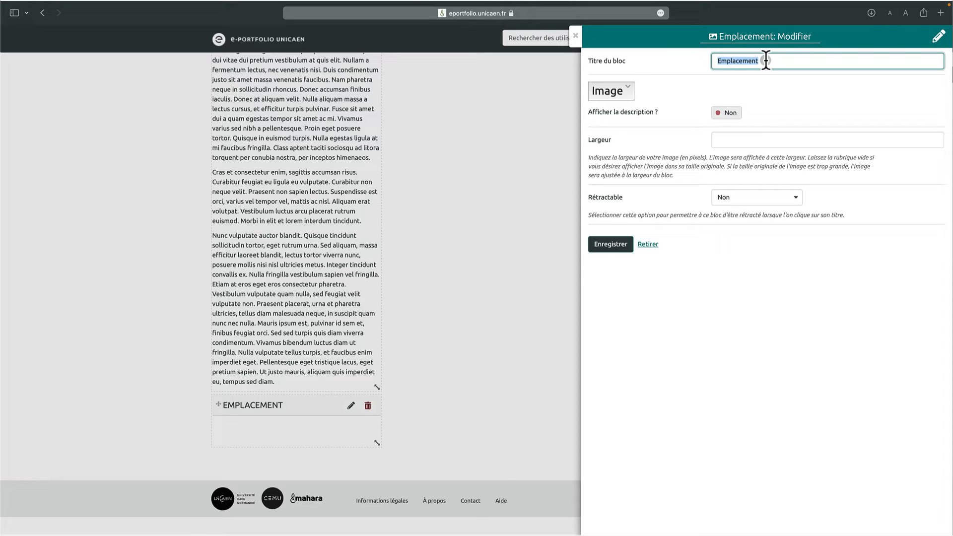
pyautogui.write('Ma salle de classe')
# Accept the copyright declaration and upload "ma salle de classe.jpg" from the Bureau folder into the image block.
pyautogui.click(623, 92)
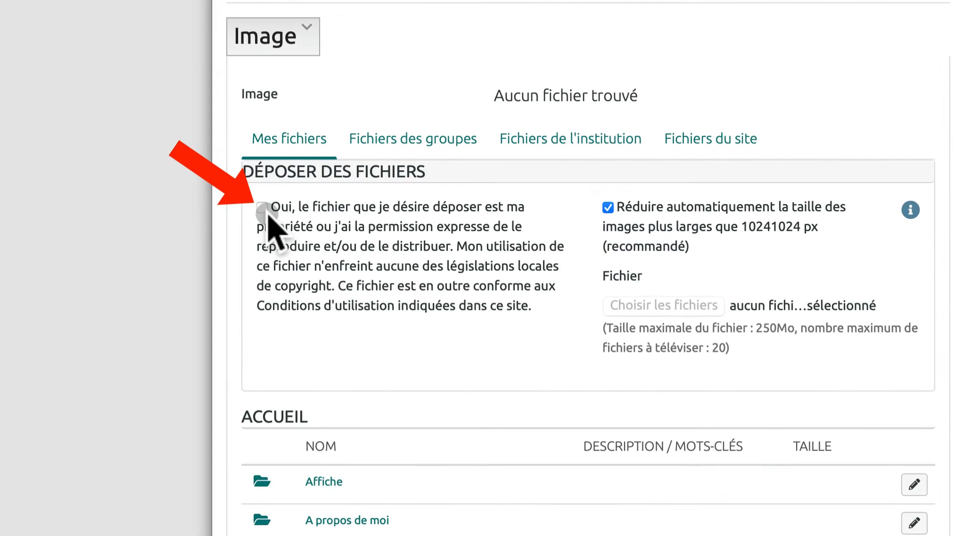
pyautogui.click(262, 207)
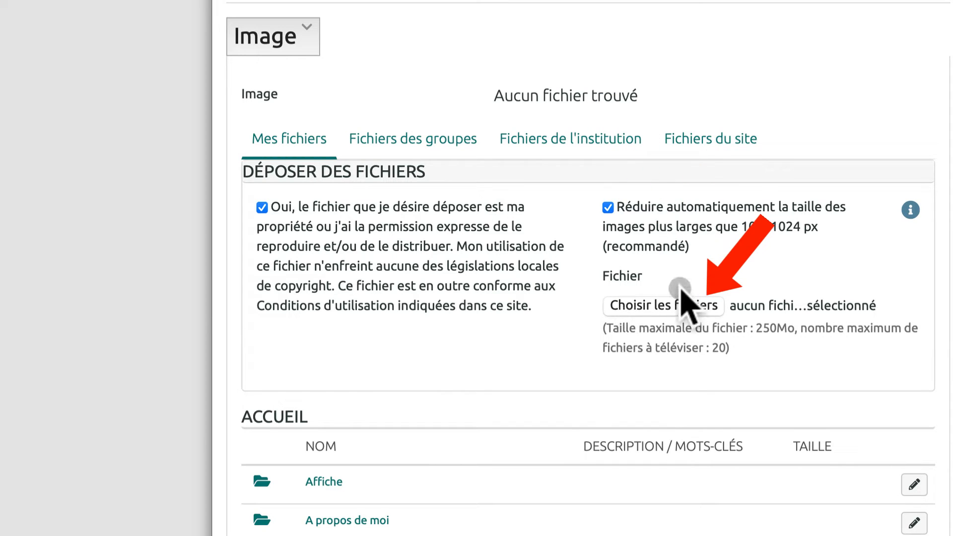
pyautogui.click(660, 306)
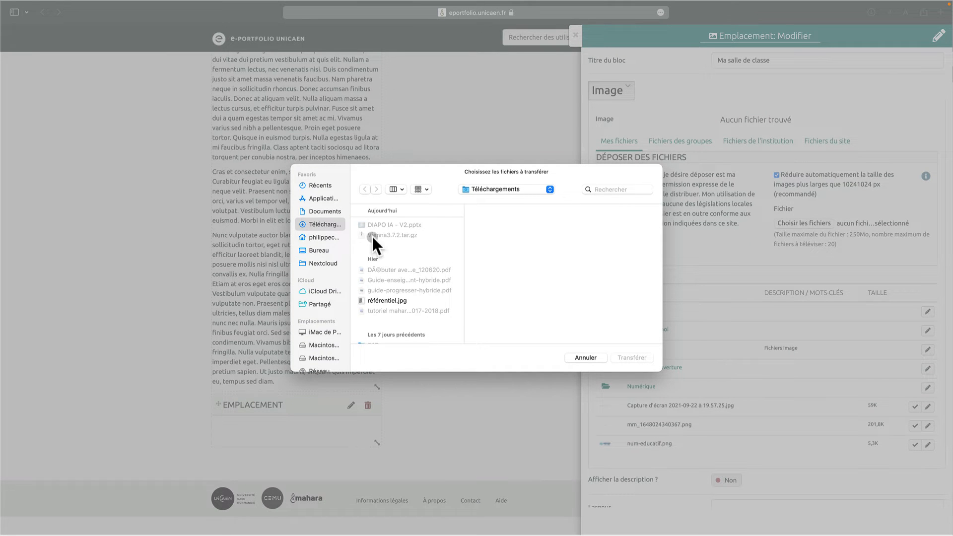
pyautogui.click(318, 250)
pyautogui.click(397, 224)
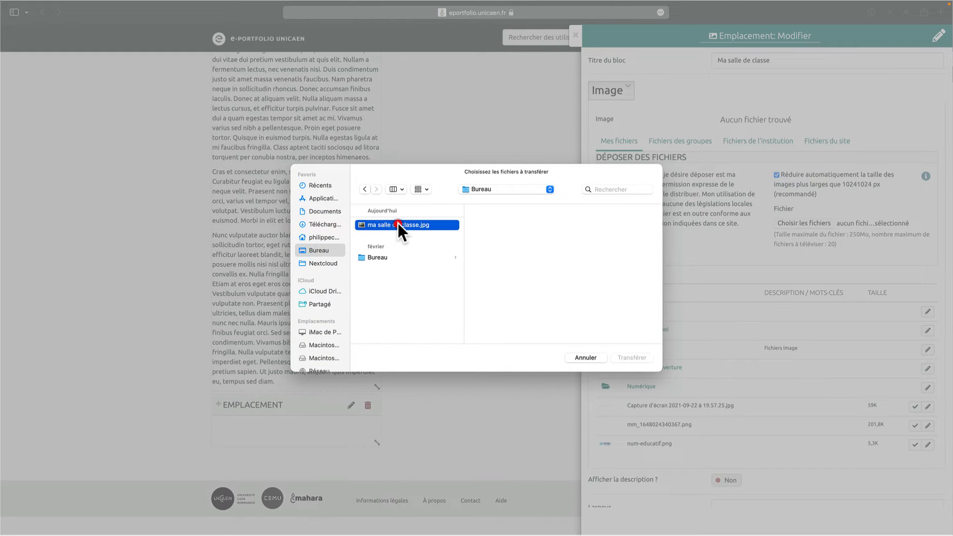
pyautogui.click(630, 358)
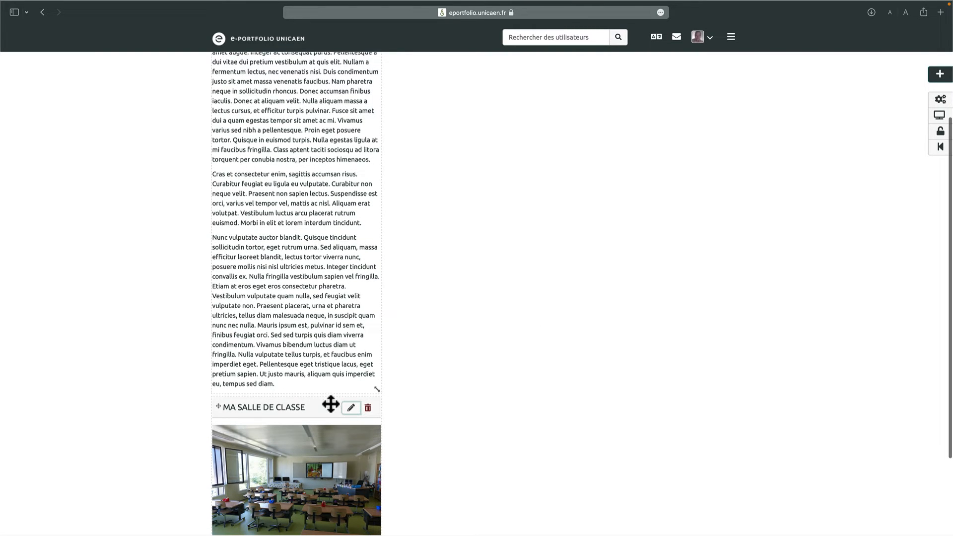
# Move the "Ma salle de classe" image block beside the "A propos de moi" block and enlarge it to fill the remaining page width.
pyautogui.moveTo(309, 410); pyautogui.dragTo(473, 211)
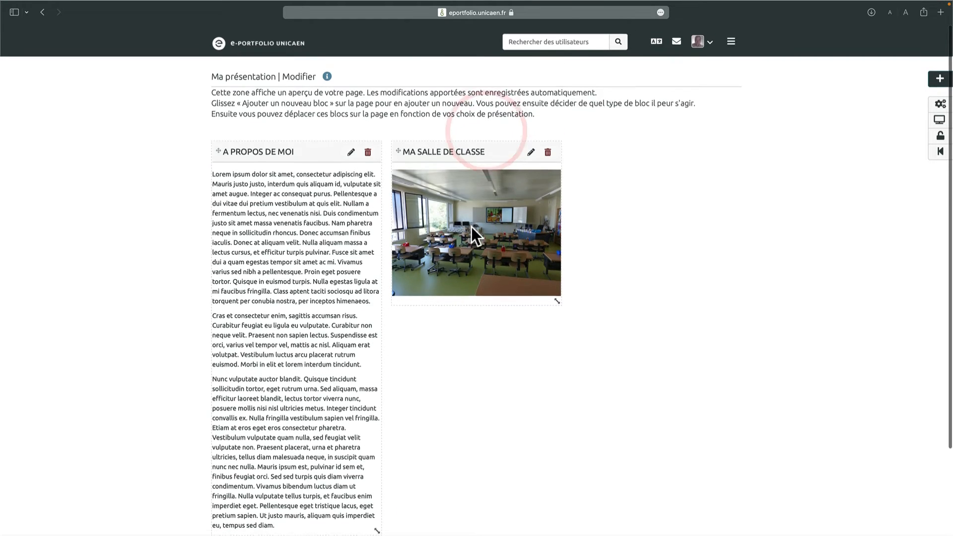
pyautogui.click(626, 229)
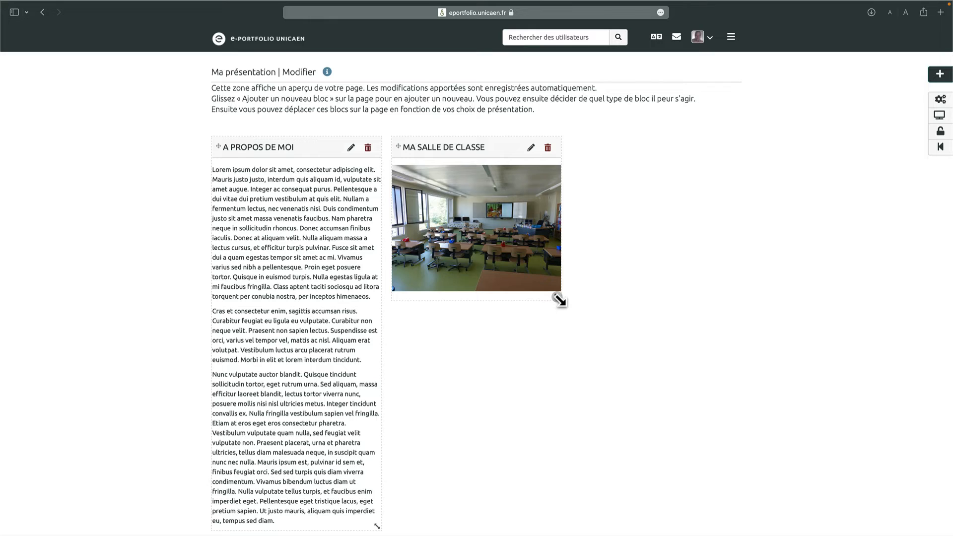
pyautogui.moveTo(559, 300); pyautogui.dragTo(738, 381)
pyautogui.click(683, 450)
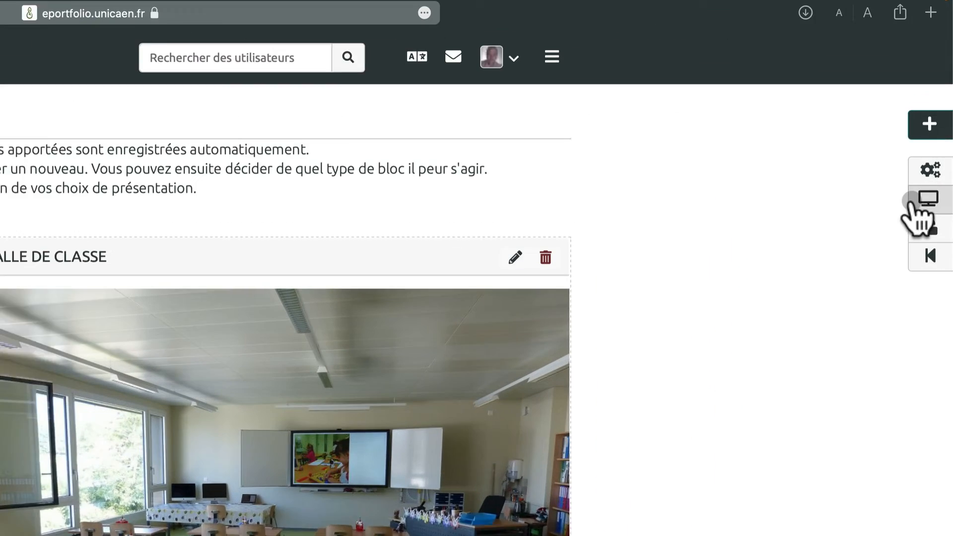
# Display the "Ma présentation" page as readers see it, and return to editing it.
pyautogui.click(940, 116)
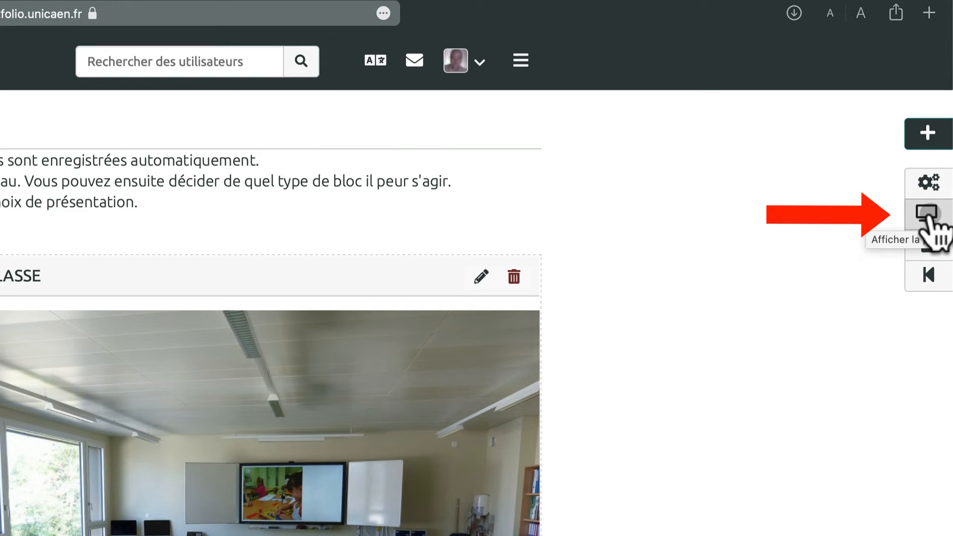
pyautogui.click(926, 215)
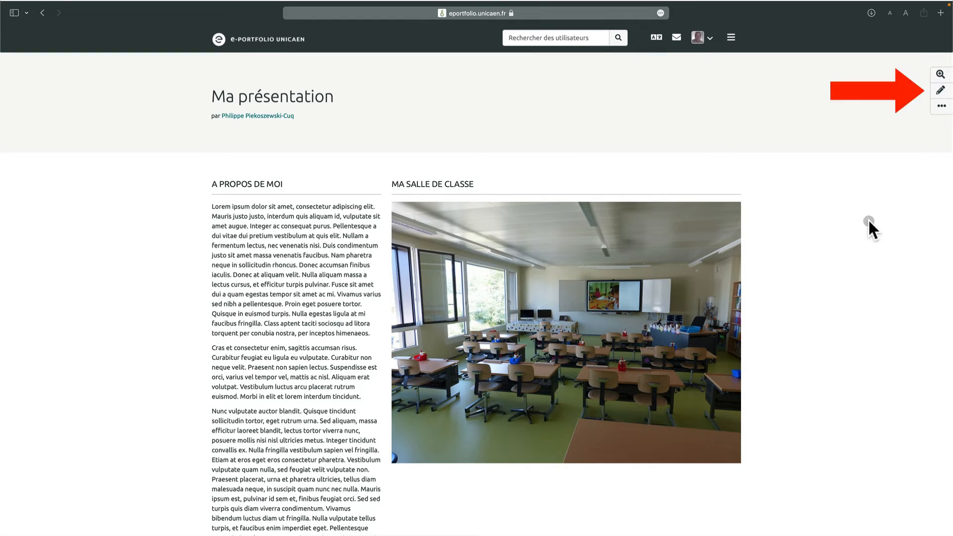
pyautogui.click(941, 91)
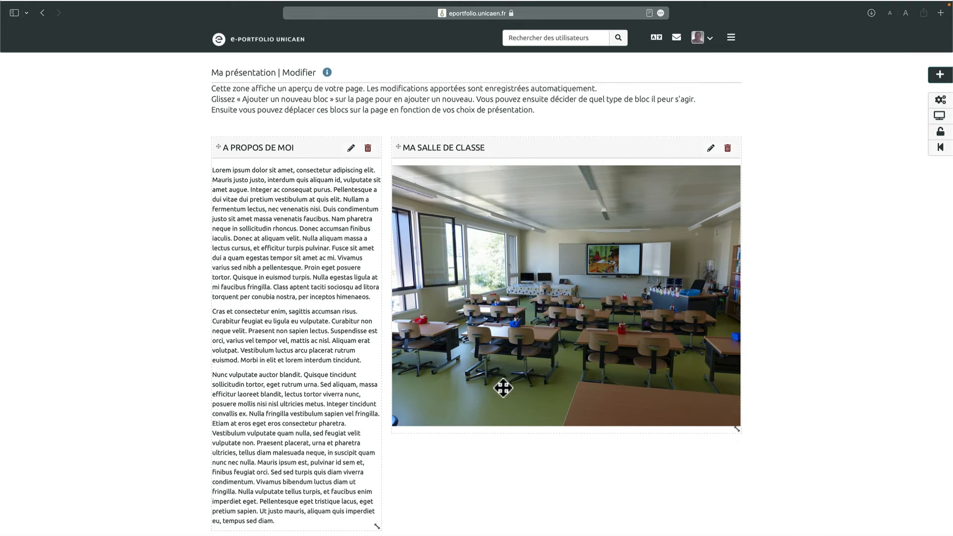
pyautogui.click(430, 458)
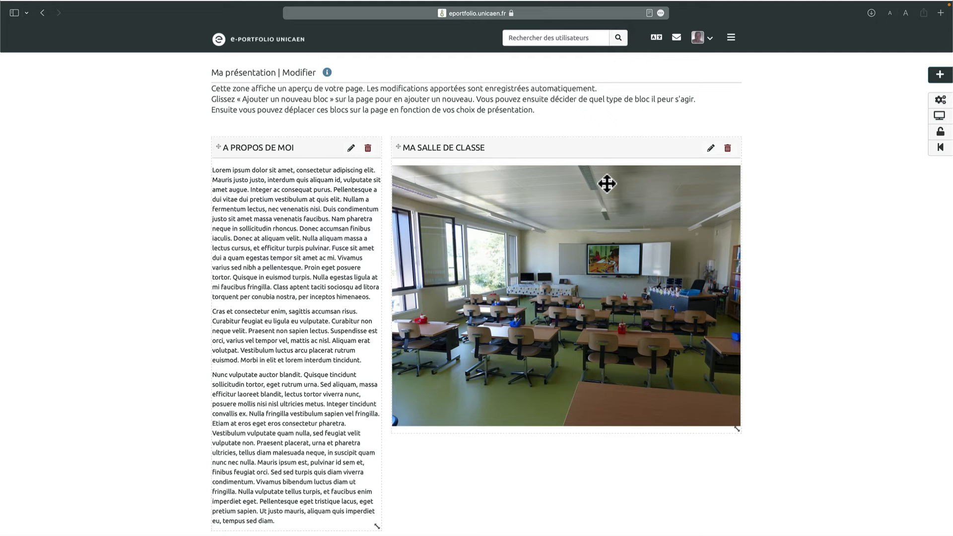
# Add a new block at position Bas and expand its content types to examine all the available options.
pyautogui.click(940, 76)
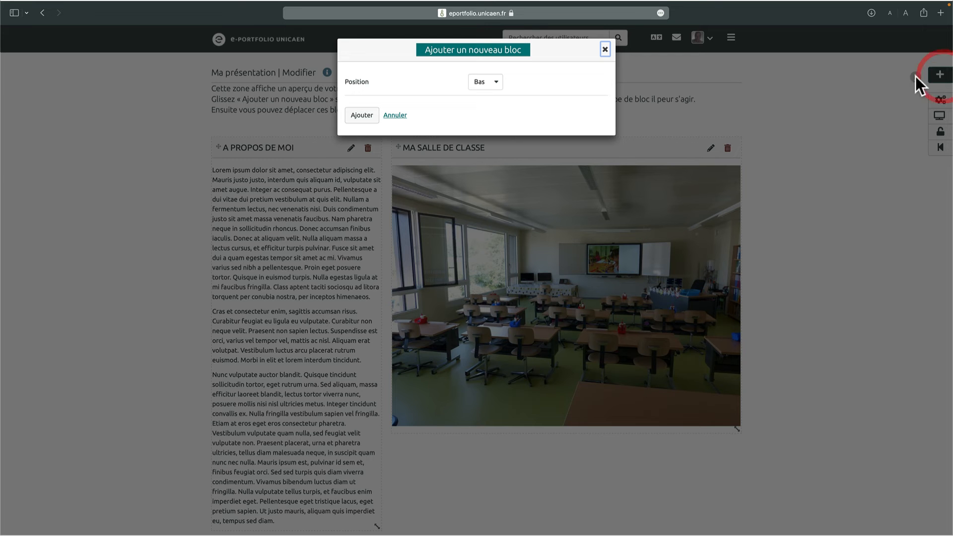
pyautogui.click(360, 111)
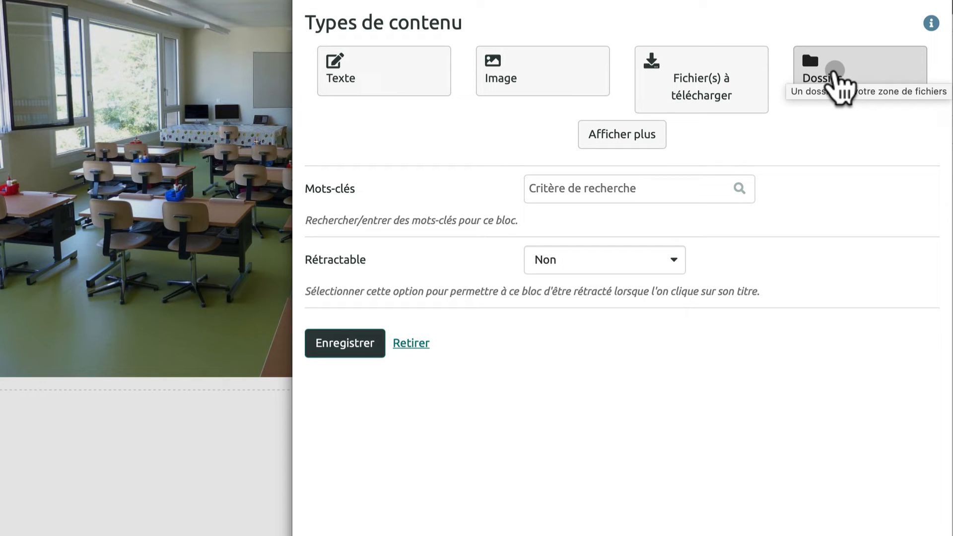
pyautogui.click(643, 134)
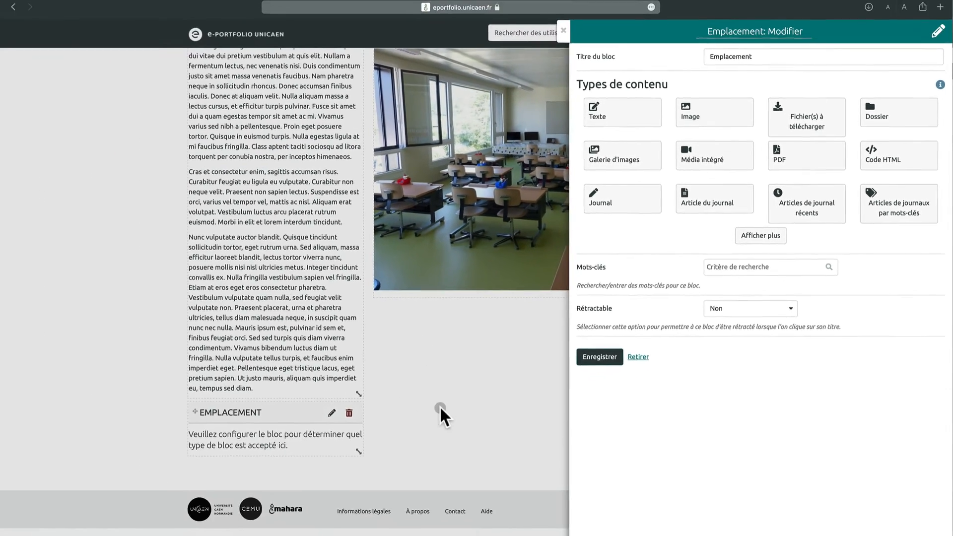
pyautogui.click(766, 234)
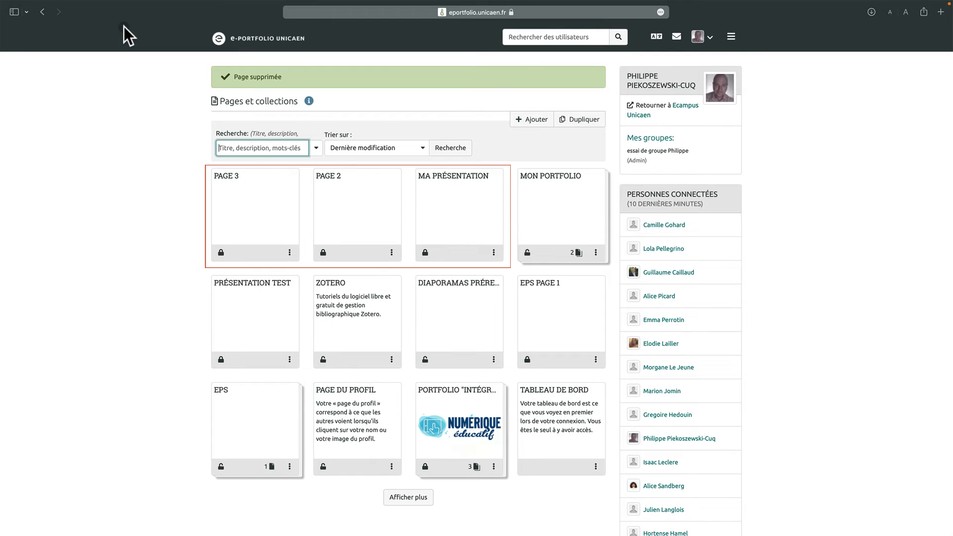
# Create a collection named "mon portfolio v.2" and continue to adding its pages.
pyautogui.click(453, 206)
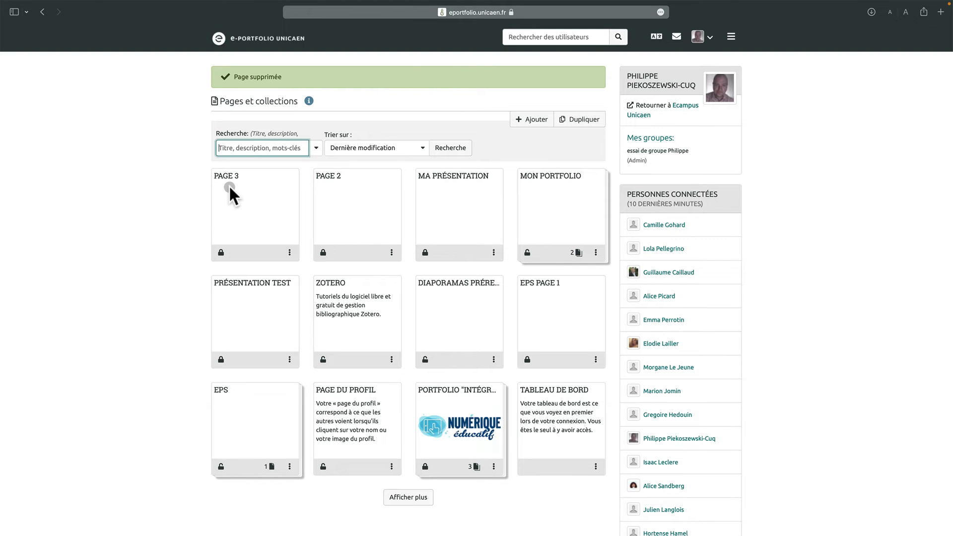
pyautogui.click(531, 120)
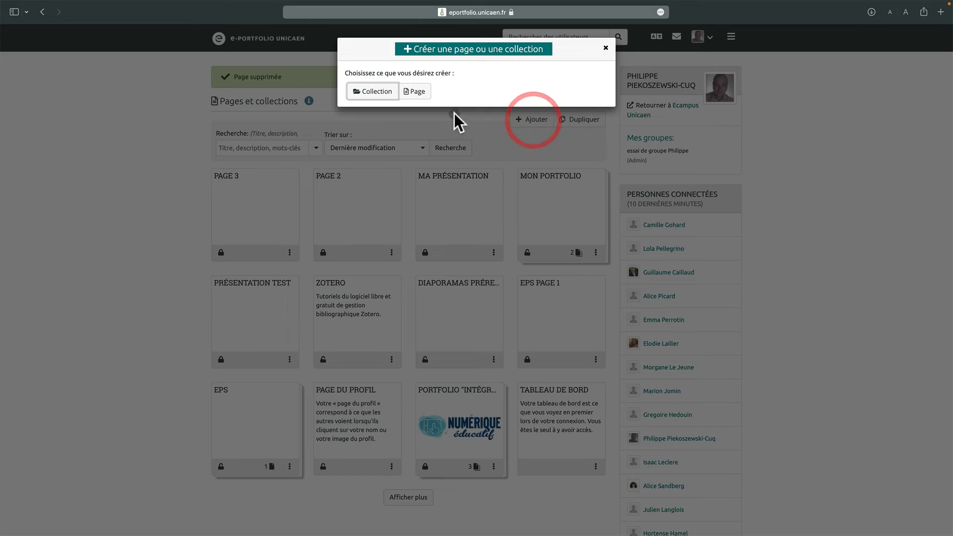
pyautogui.click(373, 92)
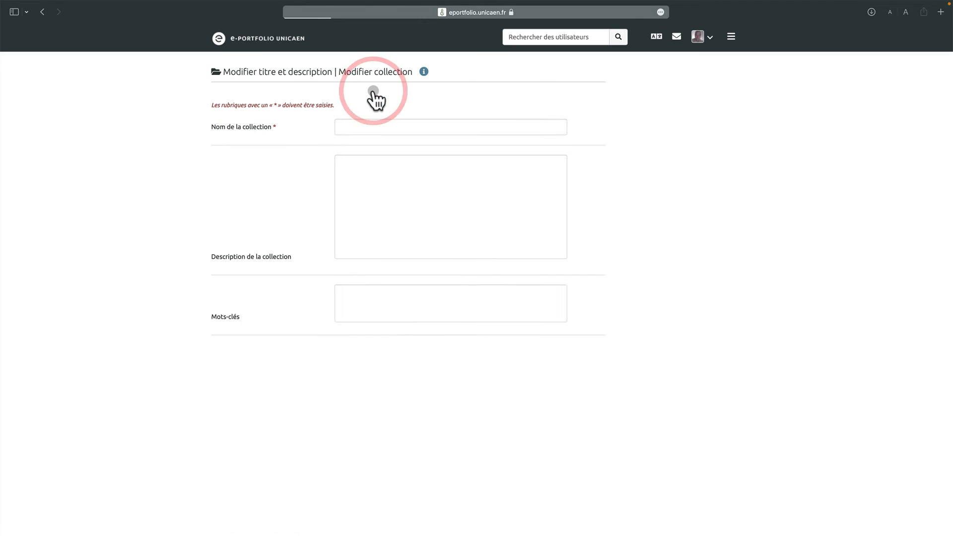
pyautogui.click(342, 127)
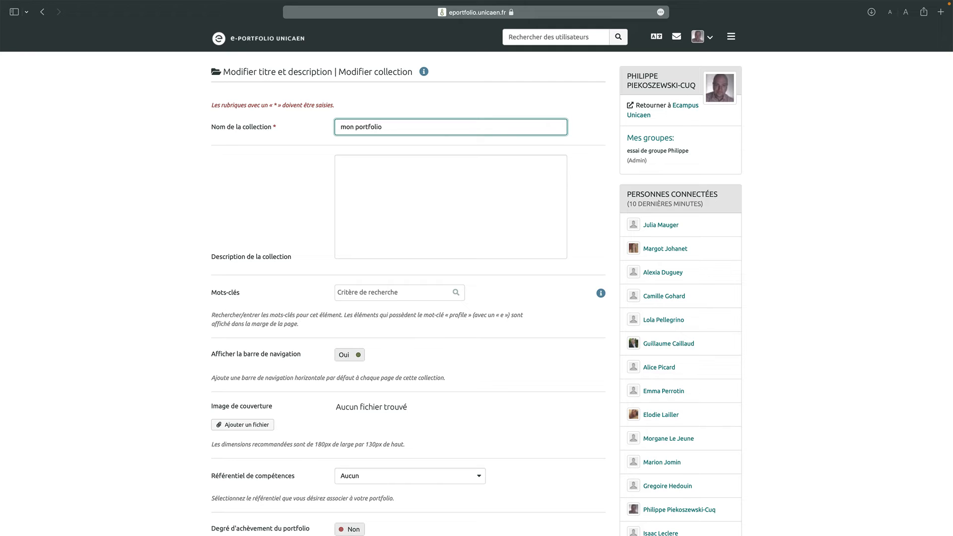
pyautogui.scroll(-6, 358, 288)
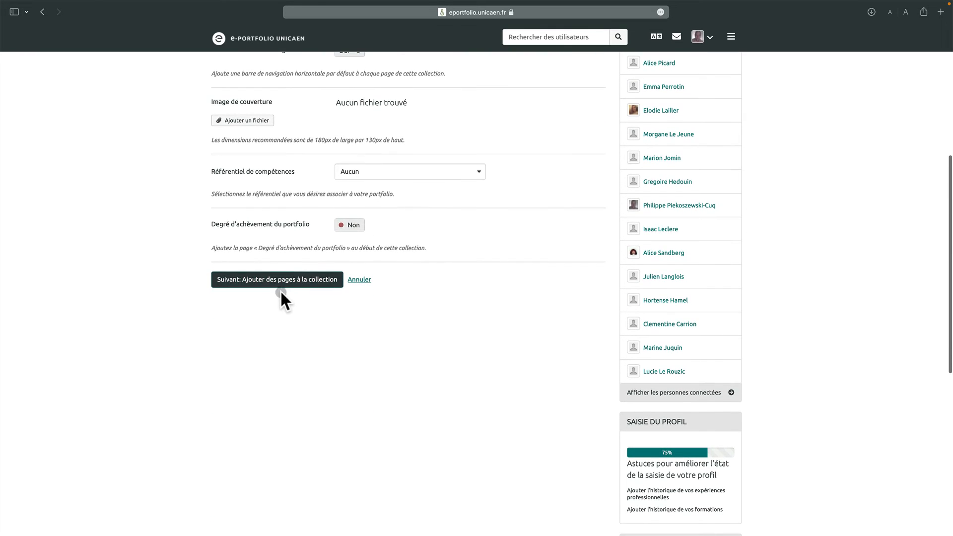
pyautogui.click(276, 282)
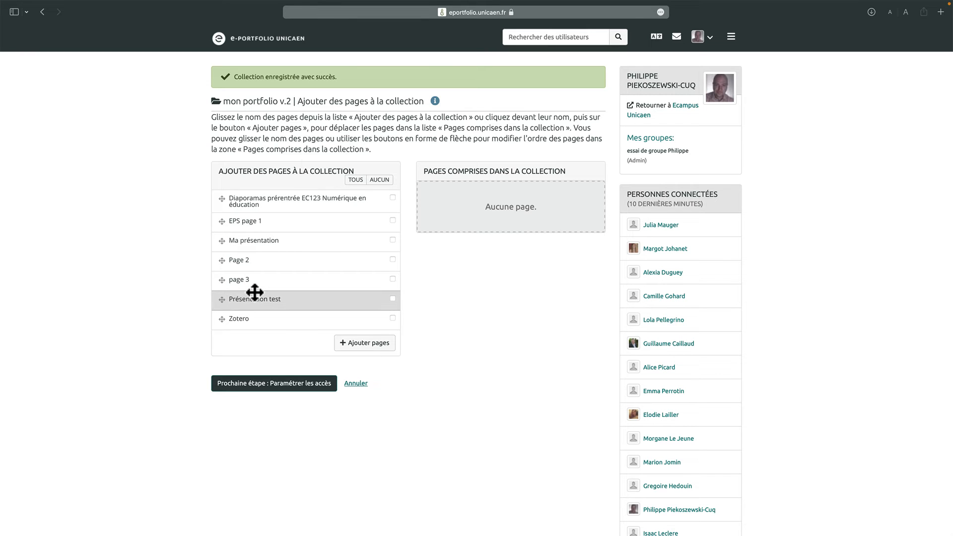
# Add the pages "Ma présentation", "Page 2" and "page 3" to the collection.
pyautogui.click(392, 241)
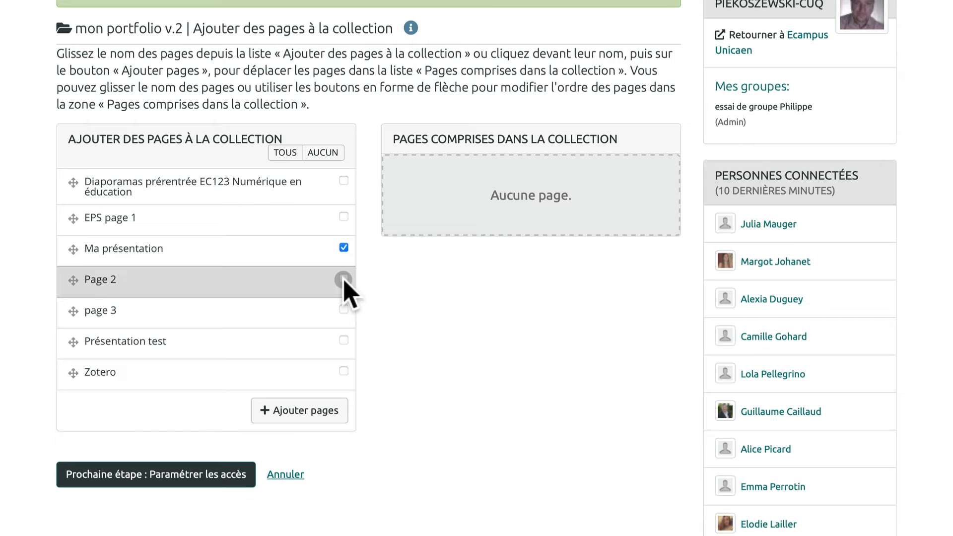
pyautogui.click(344, 278)
pyautogui.click(344, 307)
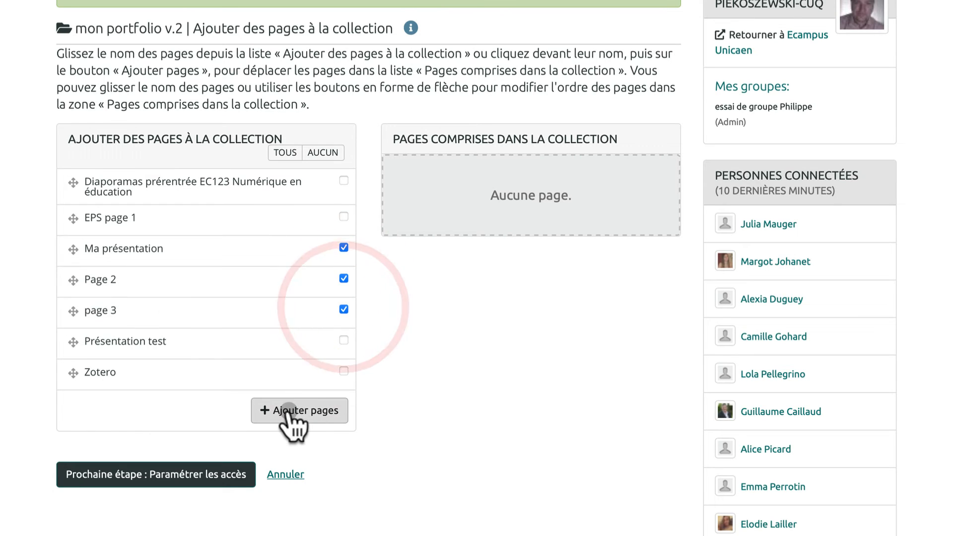
pyautogui.click(288, 410)
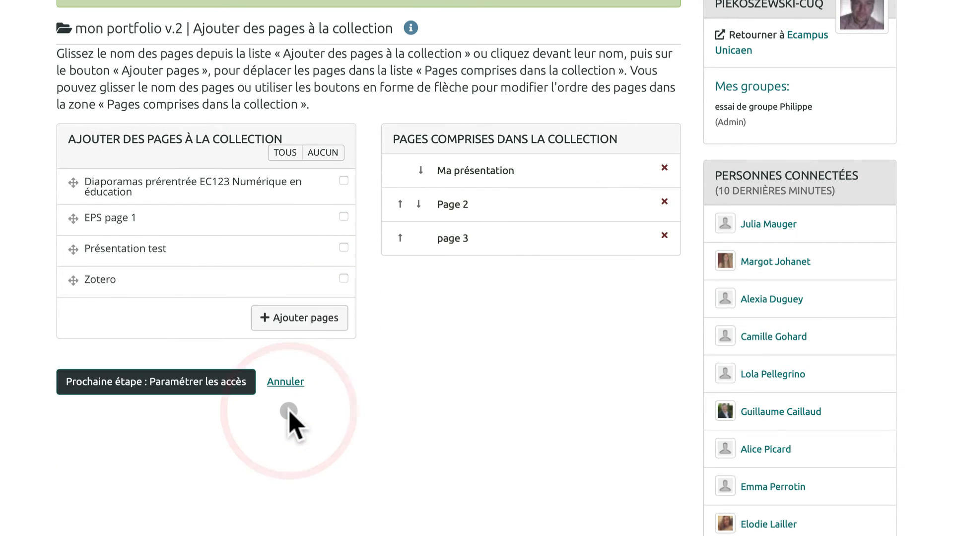
pyautogui.click(467, 170)
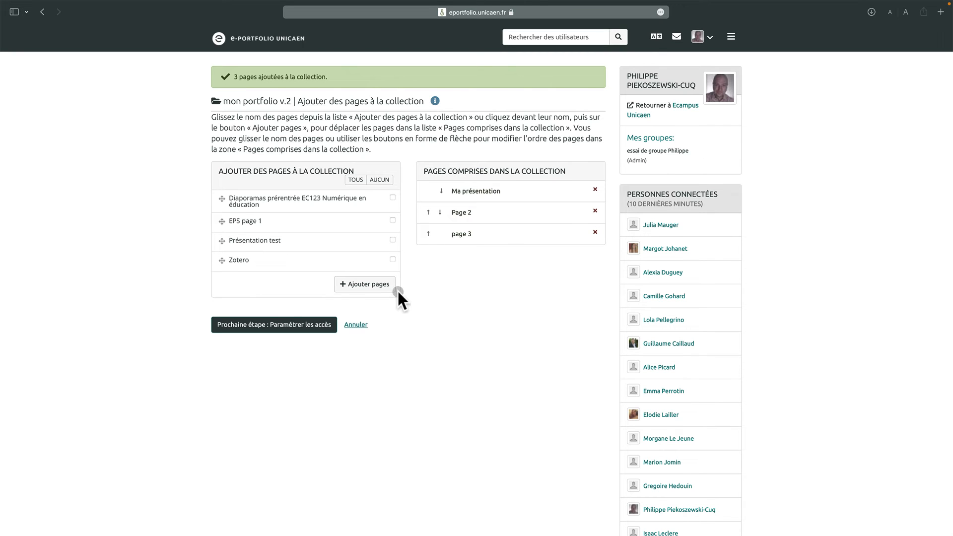
# Save the collection's sharing options with a new secret URL, and check the page list in the collection's display.
pyautogui.click(263, 329)
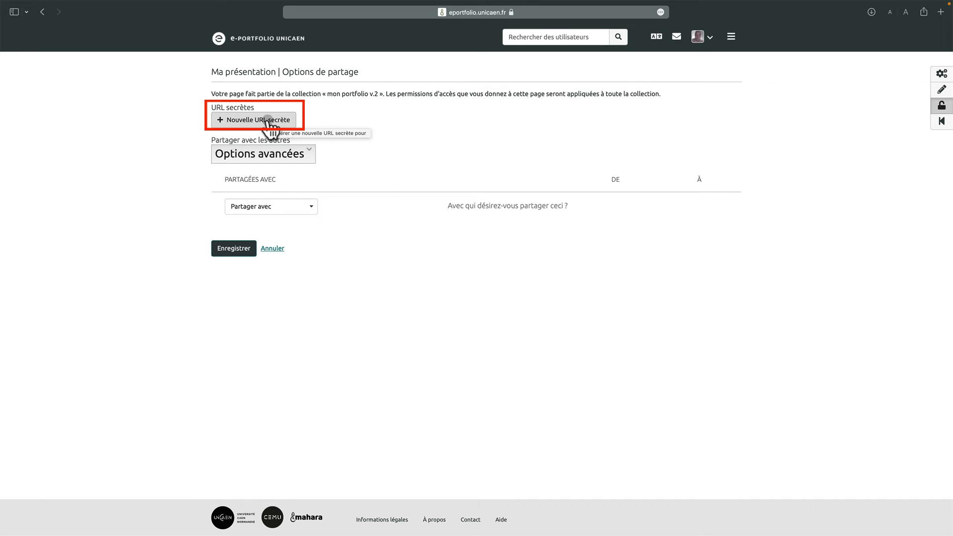
pyautogui.click(266, 121)
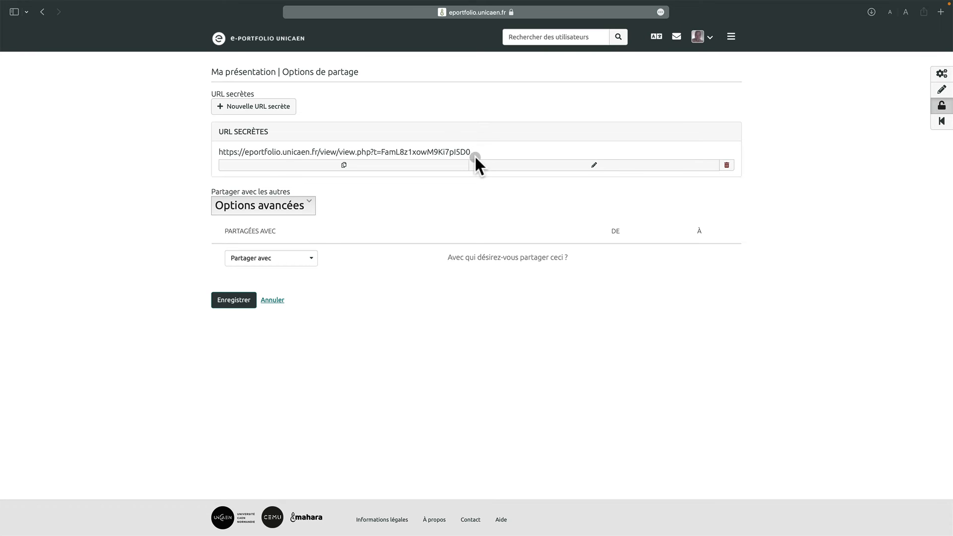
pyautogui.scroll(-1, 330, 268)
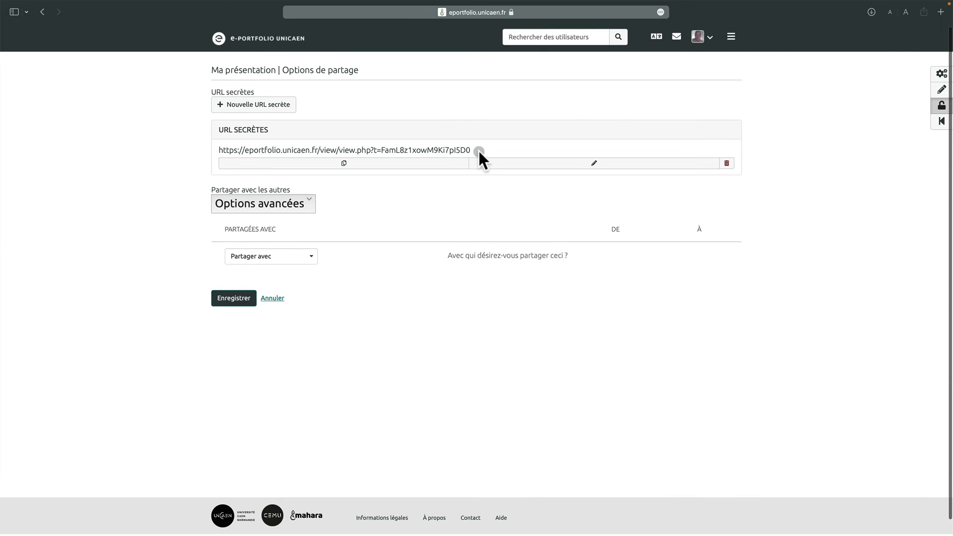
pyautogui.click(231, 299)
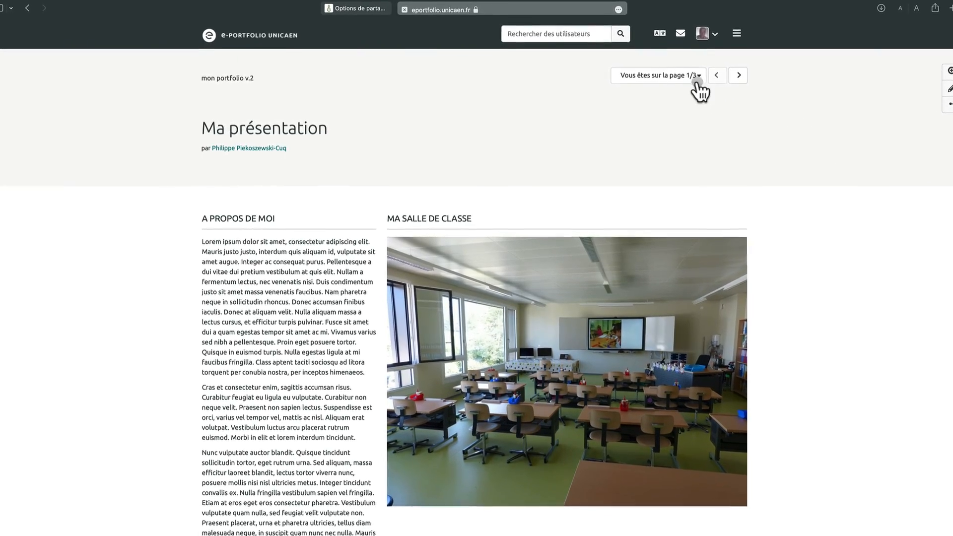
pyautogui.click(696, 78)
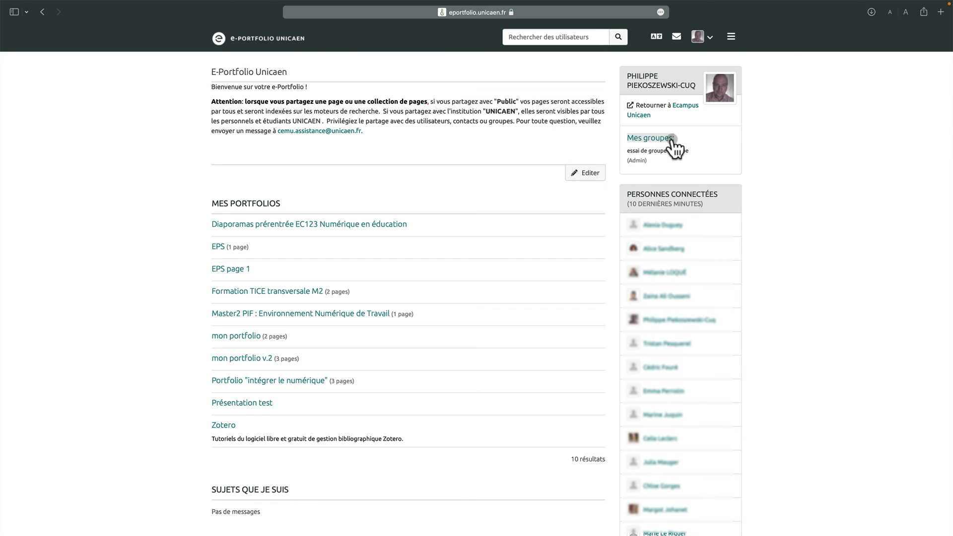
# Go to the pages and collections overview and examine the access and management options of "mon portfolio v.2".
pyautogui.click(732, 38)
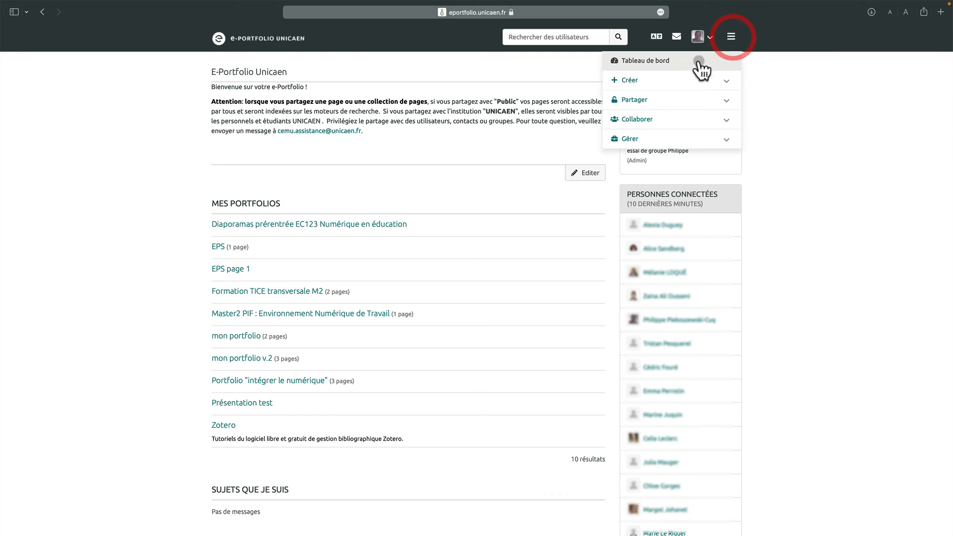
pyautogui.click(630, 81)
pyautogui.click(641, 100)
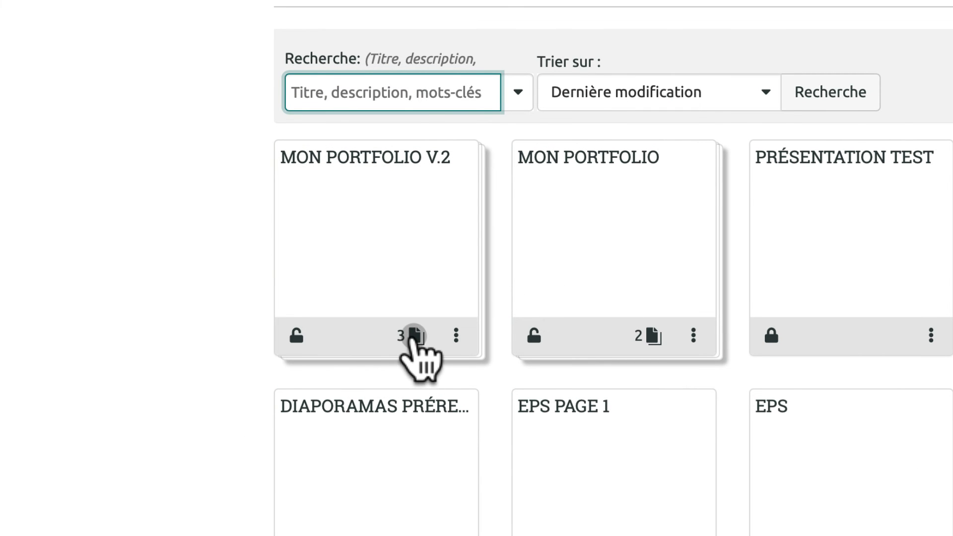
pyautogui.click(297, 336)
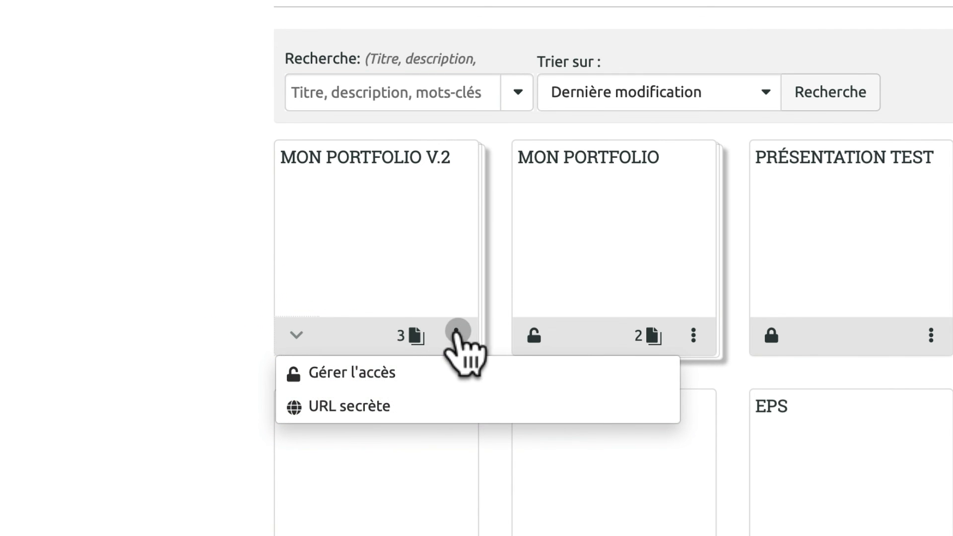
pyautogui.click(455, 335)
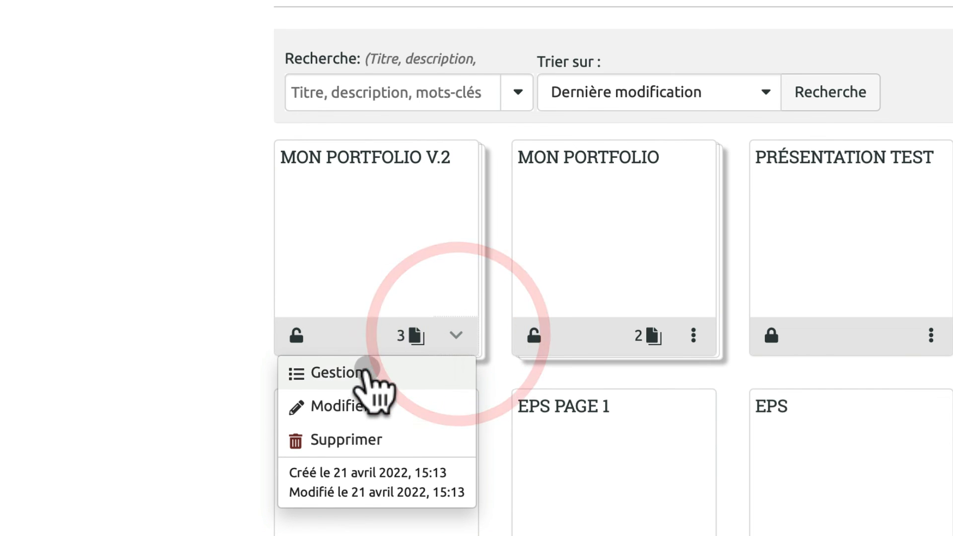
pyautogui.click(355, 369)
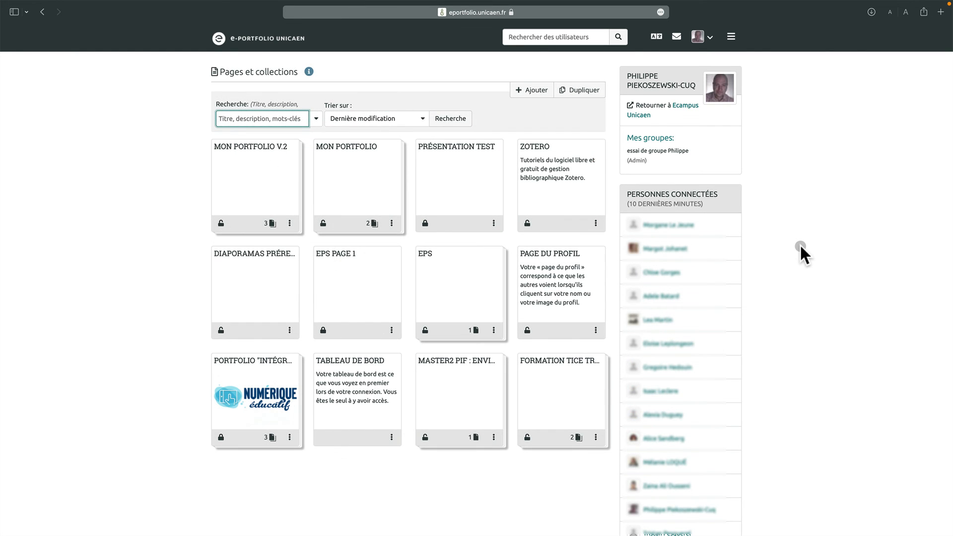
# Open the secret URL settings of "mon portfolio v.2" and delete the first secret URL listed.
pyautogui.click(221, 224)
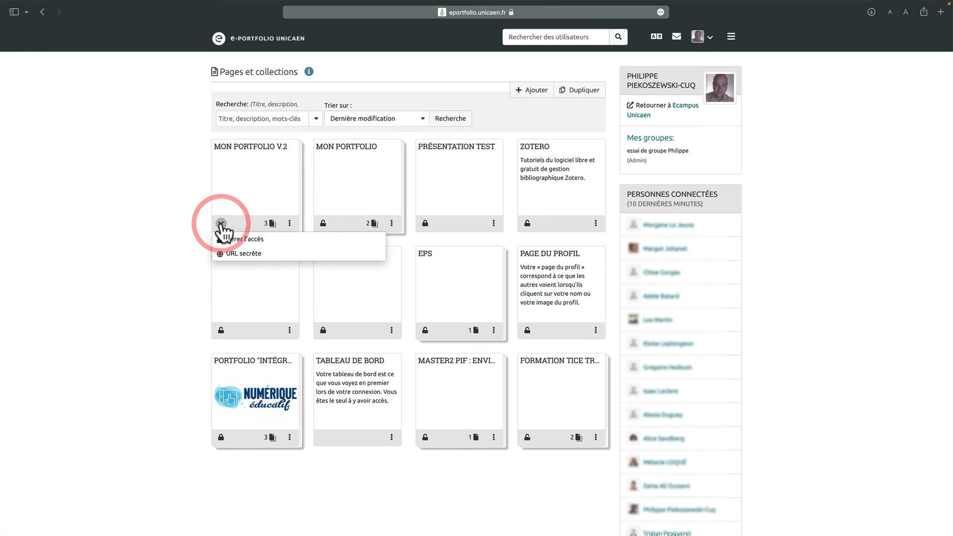
pyautogui.click(238, 254)
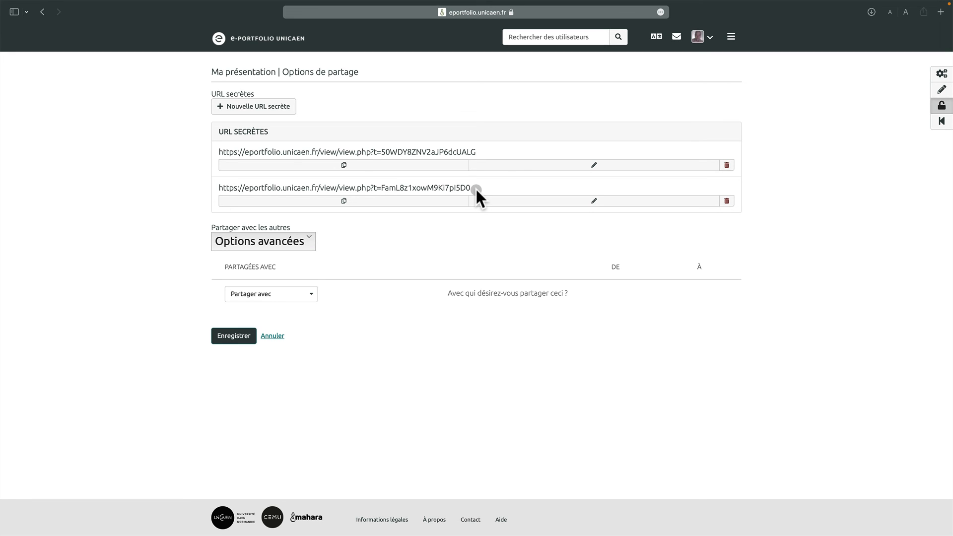
pyautogui.click(727, 166)
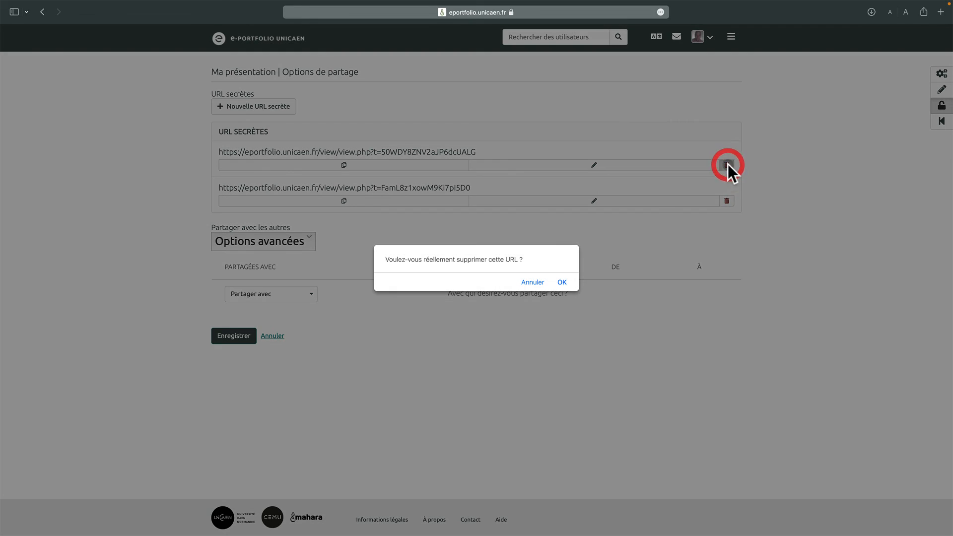
pyautogui.click(563, 282)
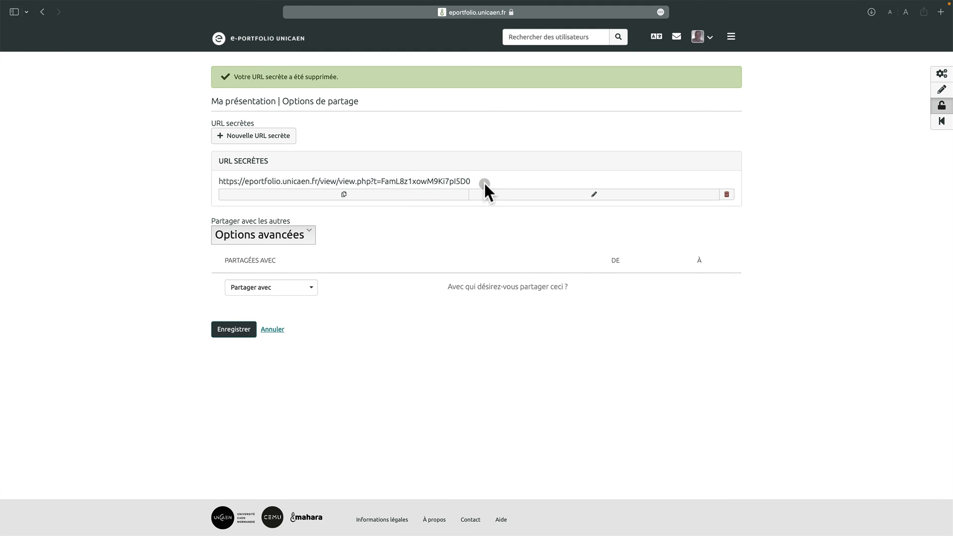